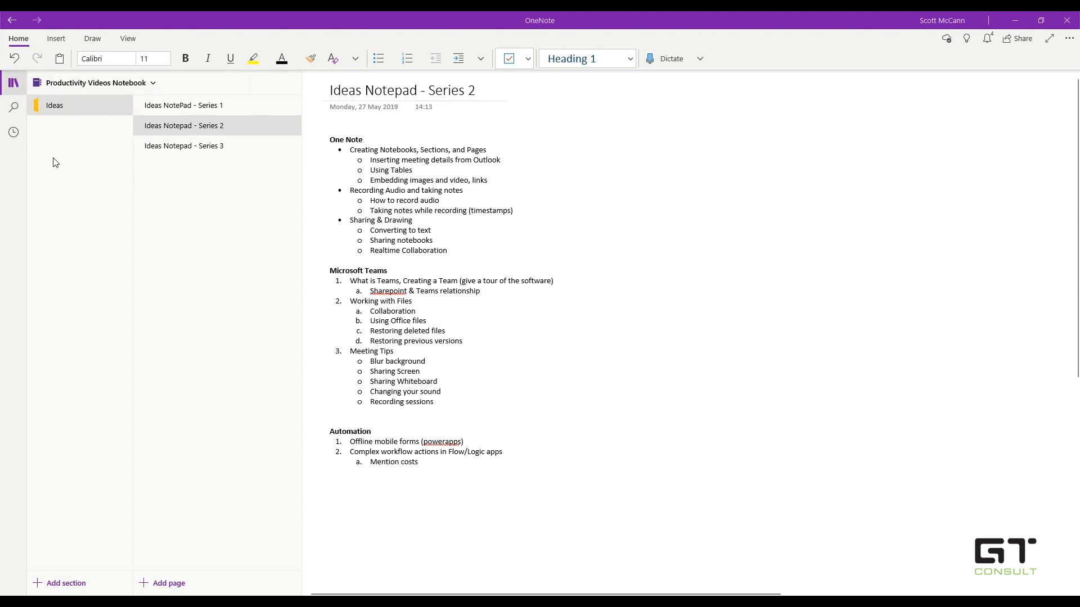
Create a blank notebook named "OneNote Video Series" under the GTconsult account
left_click(88, 84)
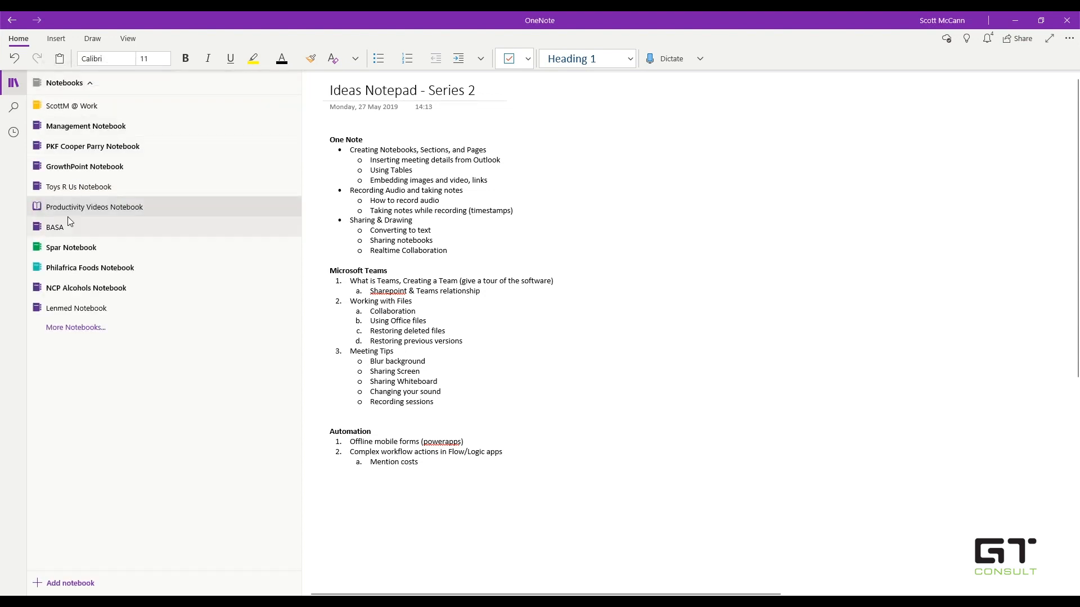
left_click(58, 581)
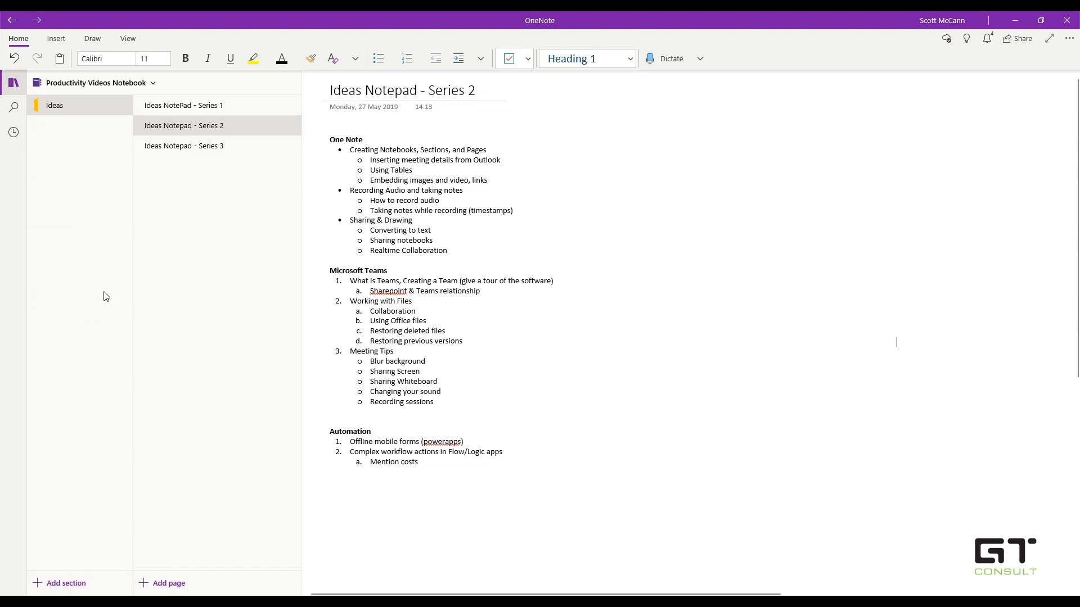
left_click(93, 83)
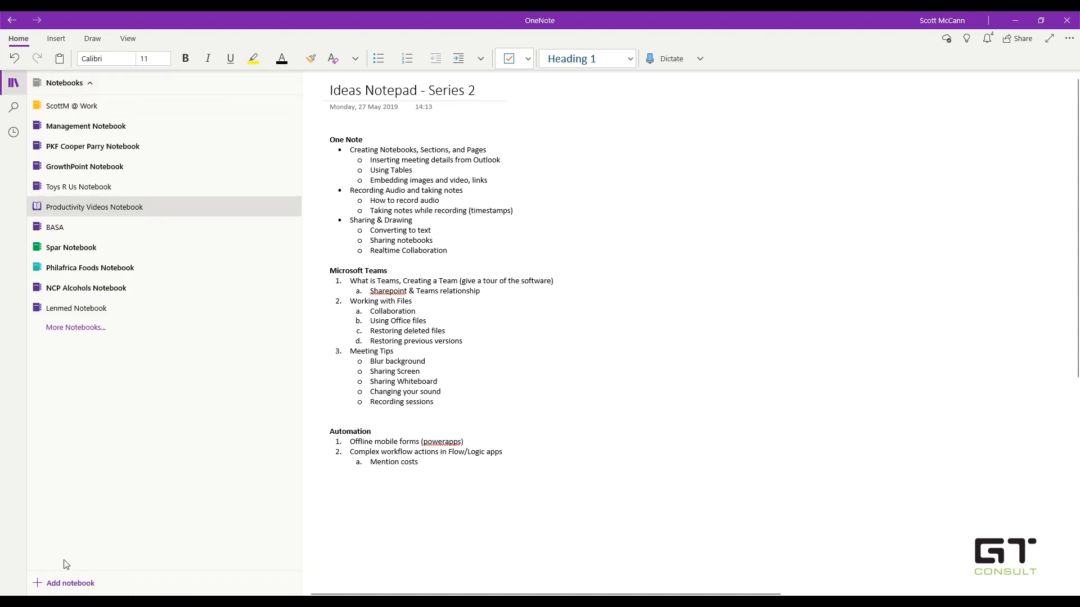
left_click(65, 583)
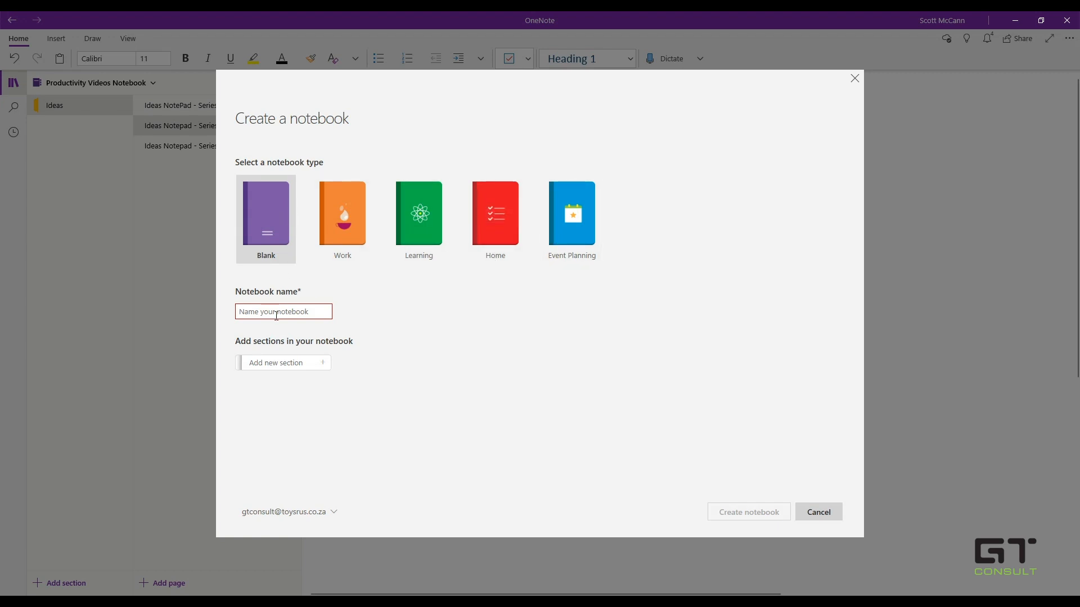
type("One")
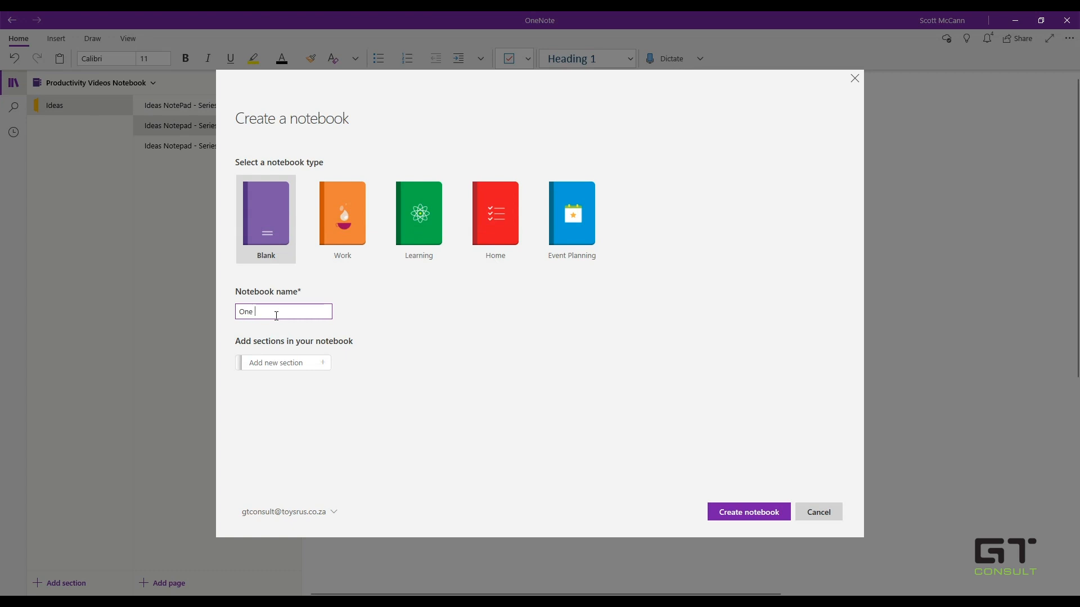
type("Note Video Series")
left_click(332, 513)
left_click(306, 477)
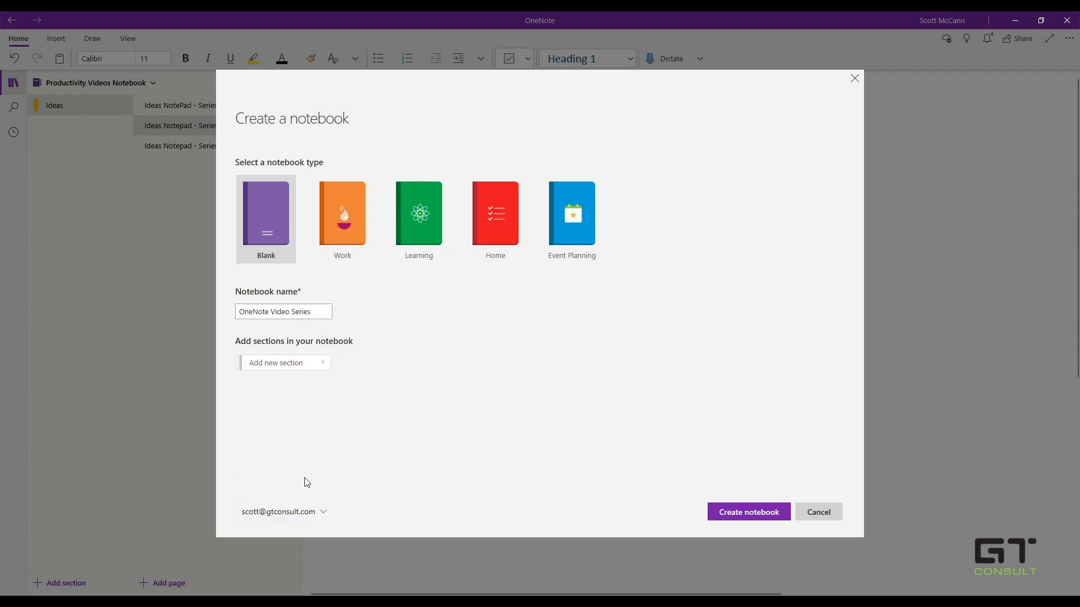
left_click(732, 518)
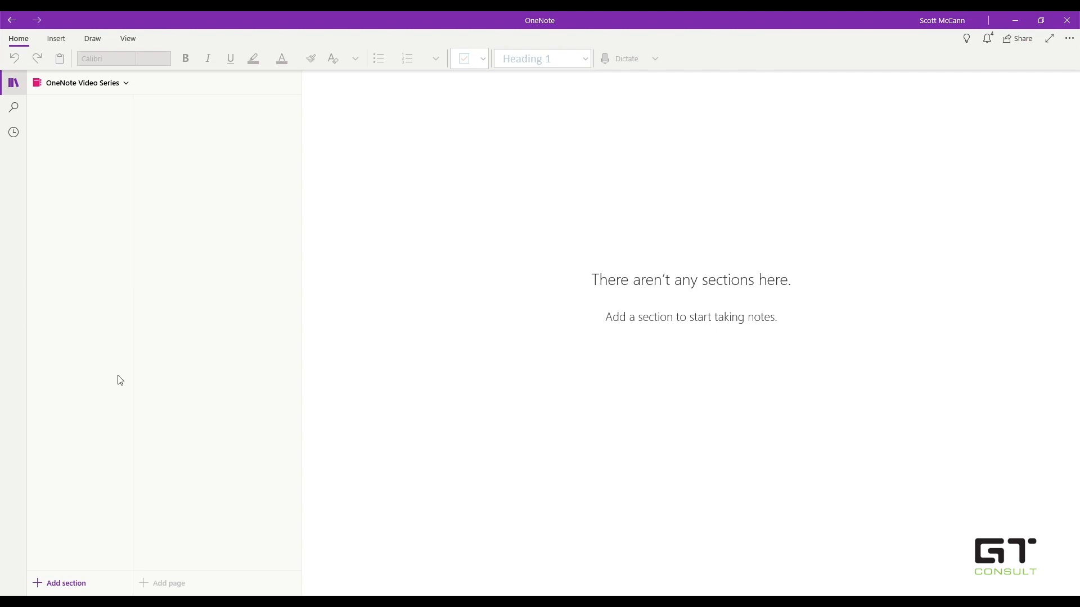
Add a section named "Food Ideas" to the new notebook
left_click(76, 581)
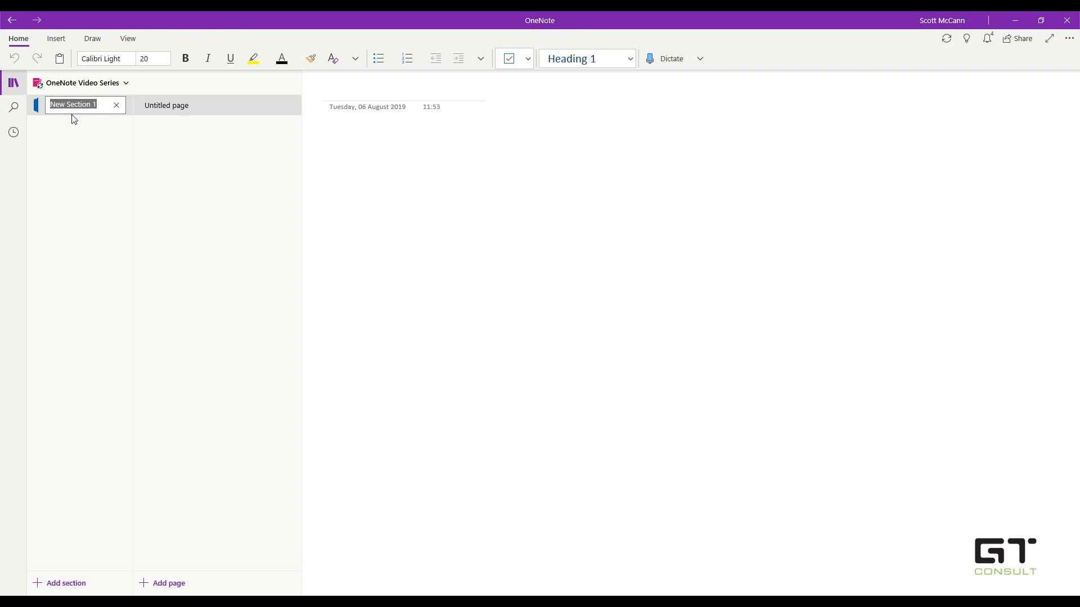
type("Food Ideas")
key("Return")
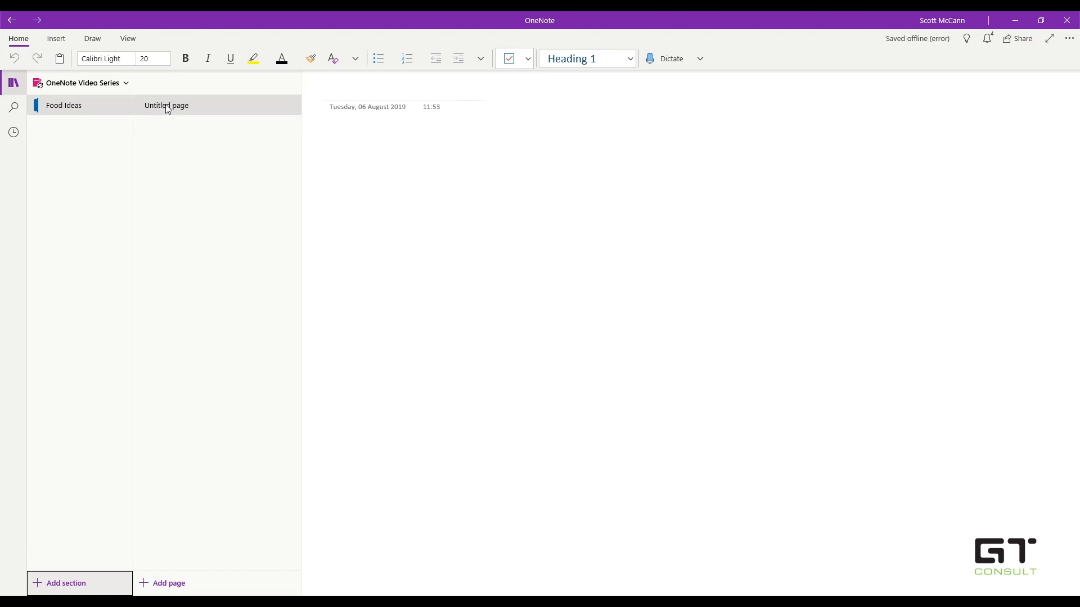
Title the untitled page in the Food Ideas section "Smashburger Recipe"
left_click(195, 103)
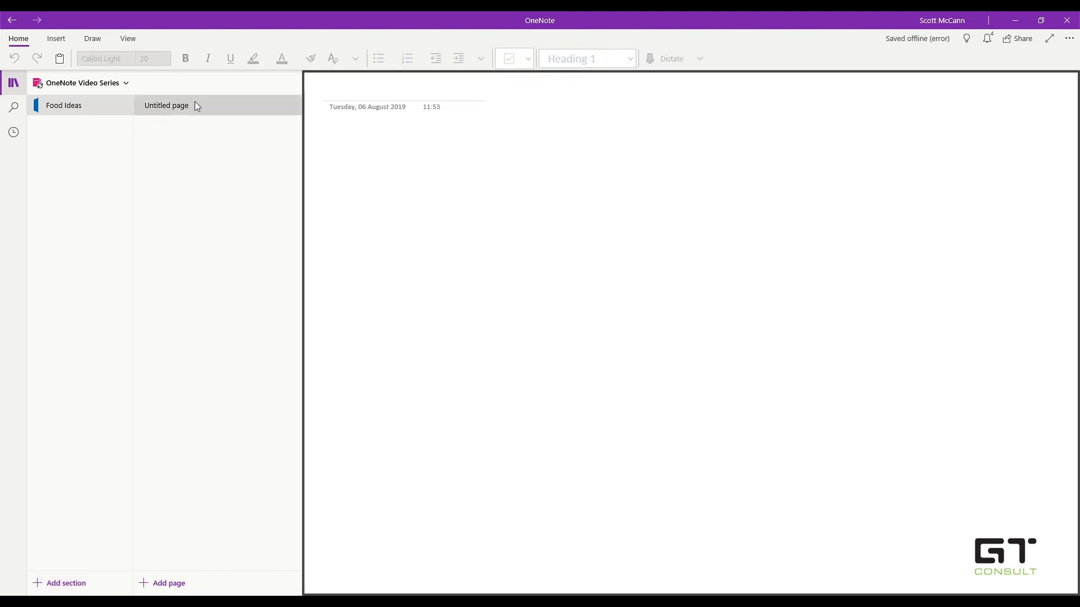
left_click(333, 94)
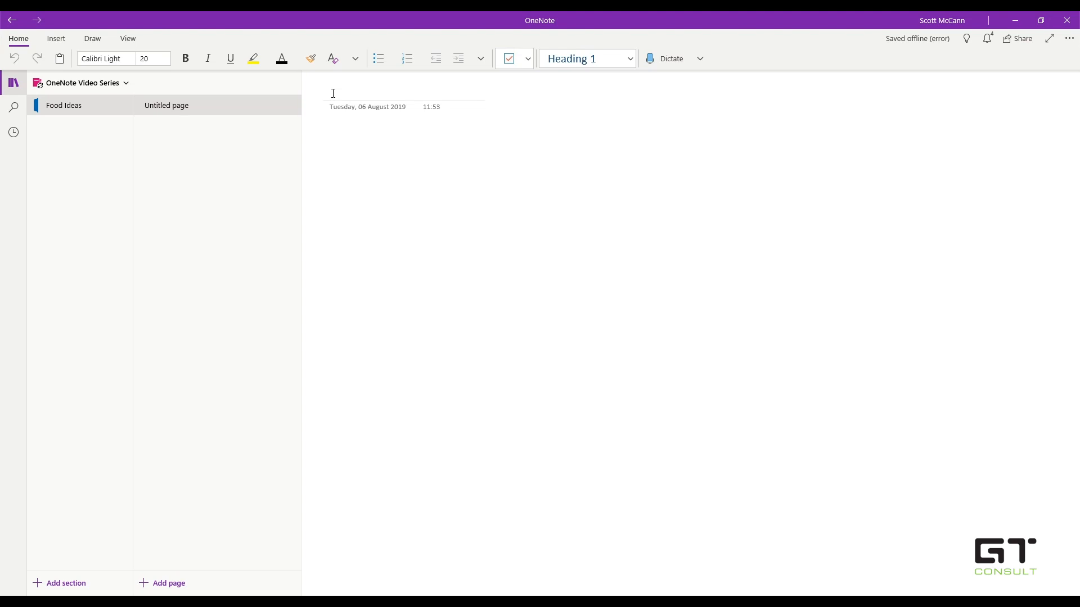
type("Smashbuurger Recipe")
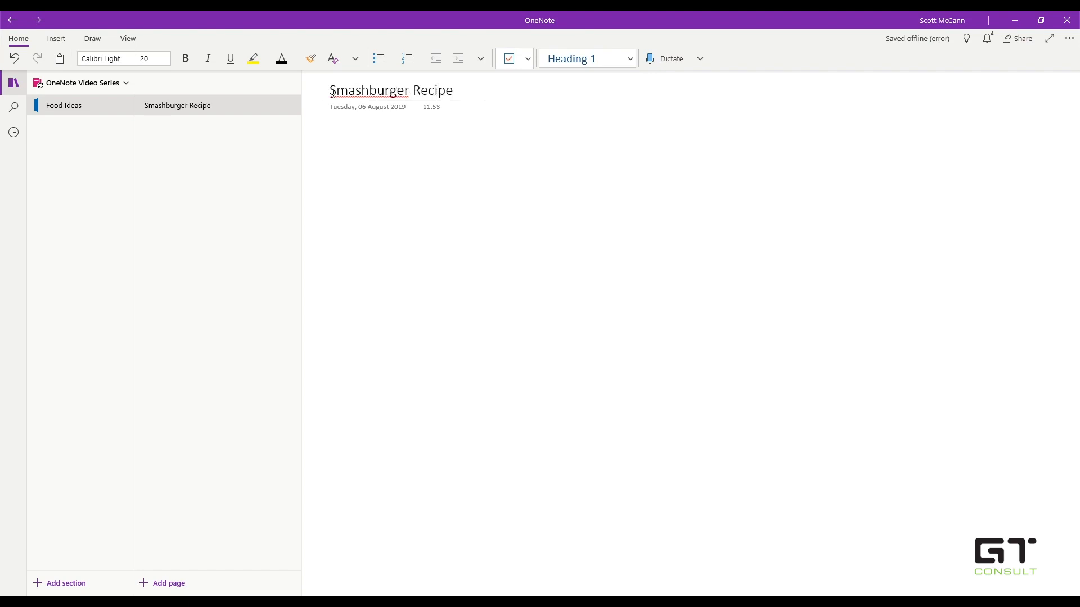
Add another page to the Food Ideas section and title it "Pasta Ideas"
left_click(163, 583)
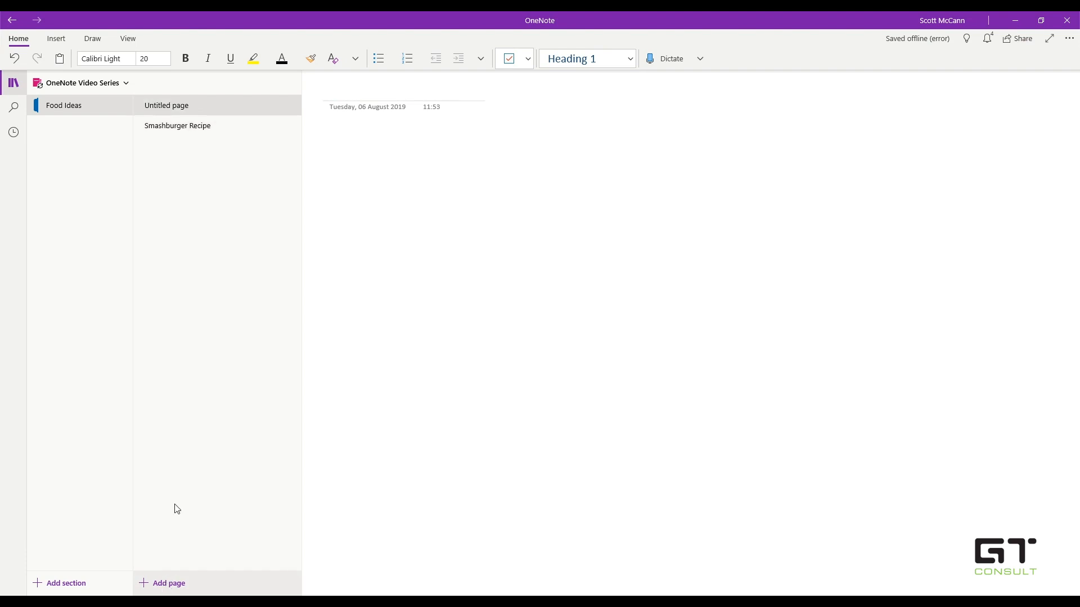
type("Pasta Ideas")
key("Return")
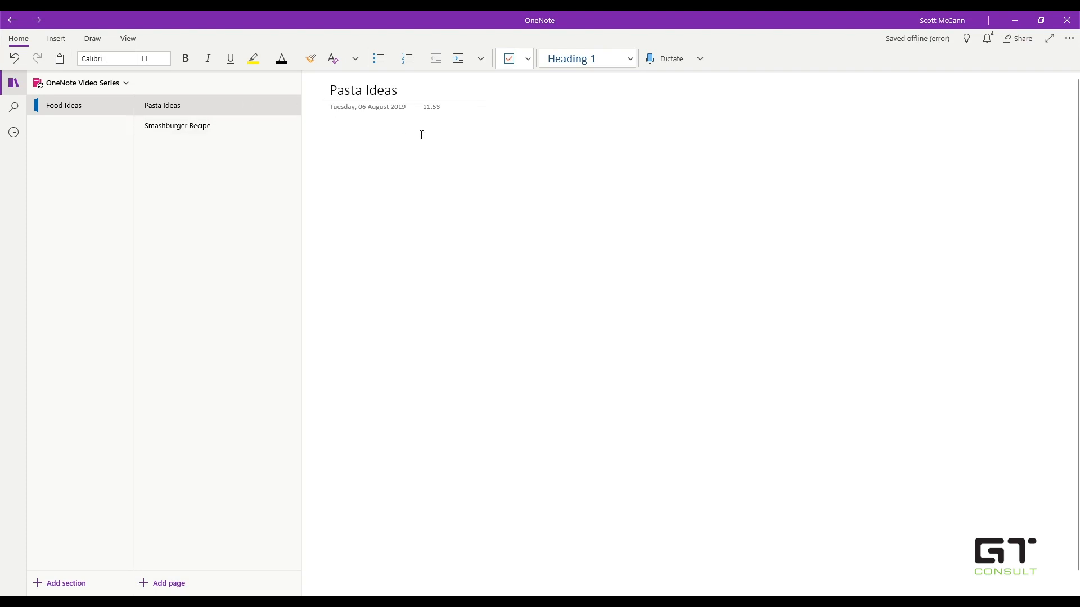
Switch back and forth between the Smashburger Recipe and Pasta Ideas pages to view them
left_click(194, 125)
left_click(190, 105)
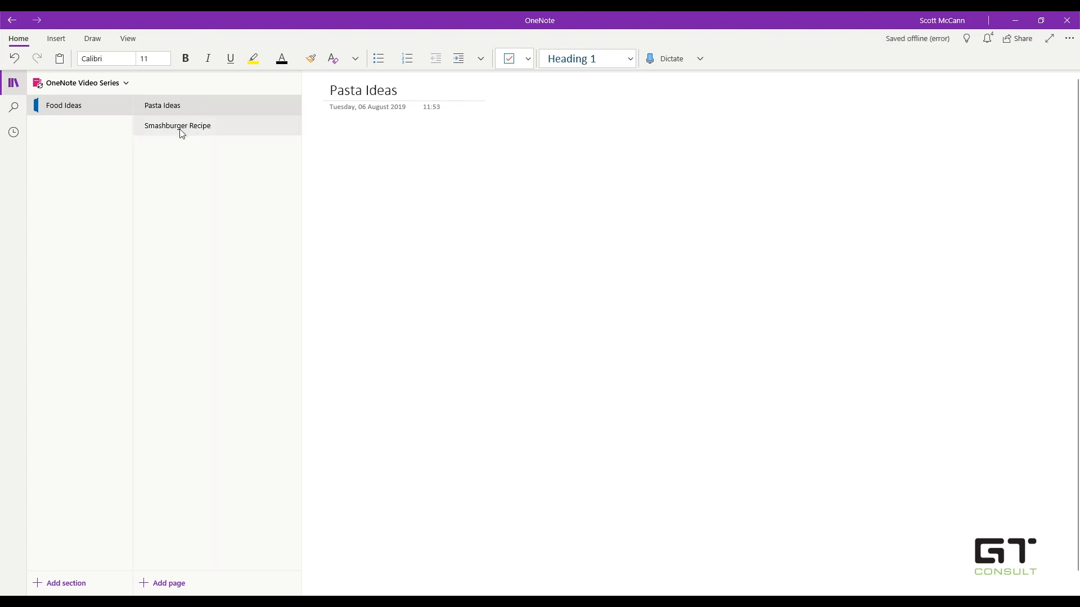
left_click(191, 125)
left_click(175, 107)
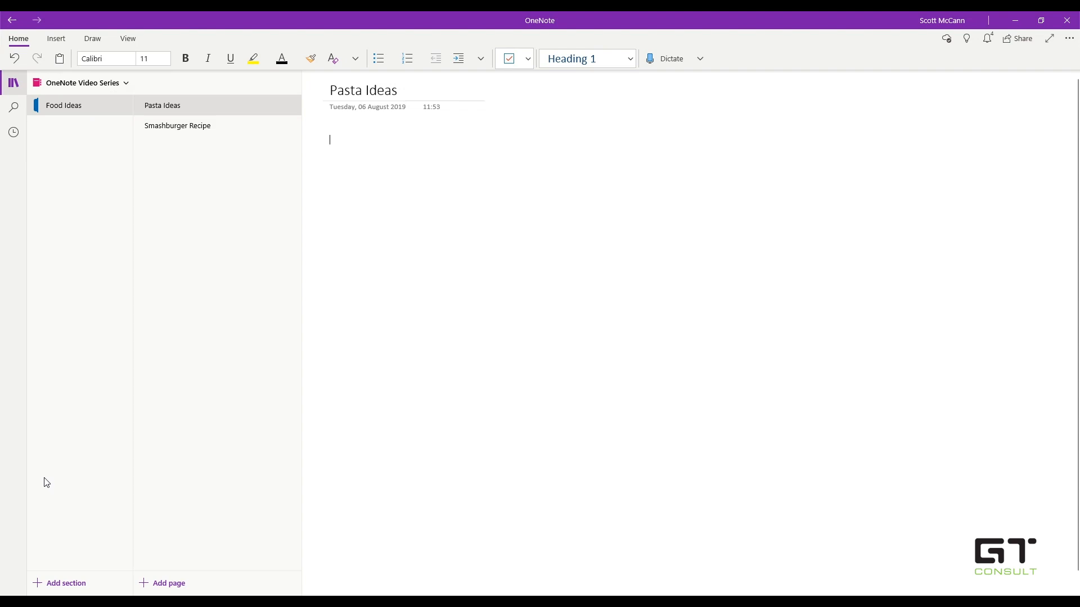
Add a section named "Meetings" to the OneNote Video Series notebook
left_click(70, 584)
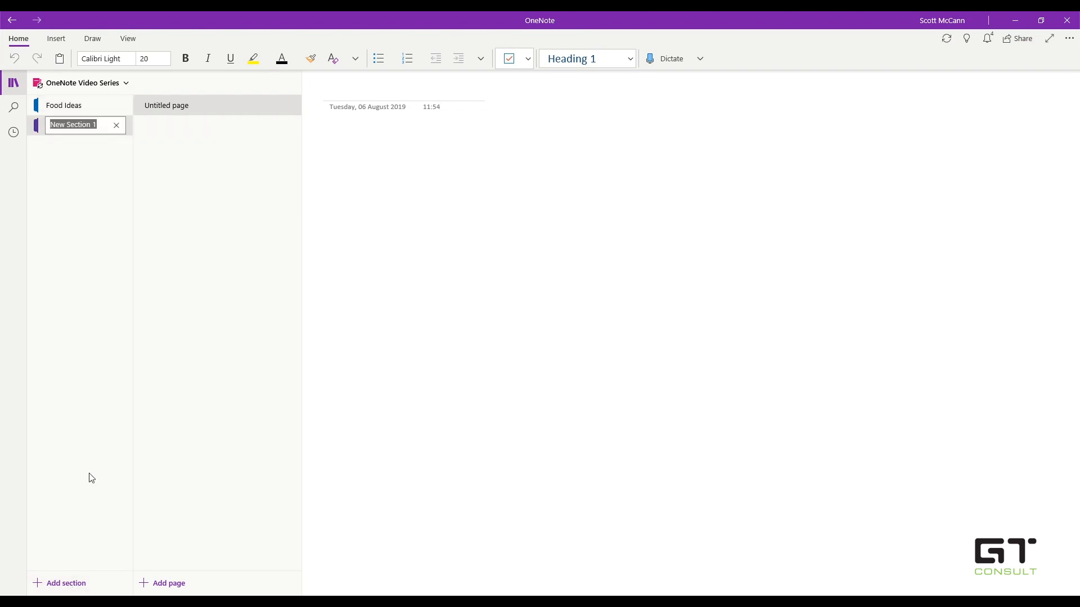
type("Meetings")
key("Return")
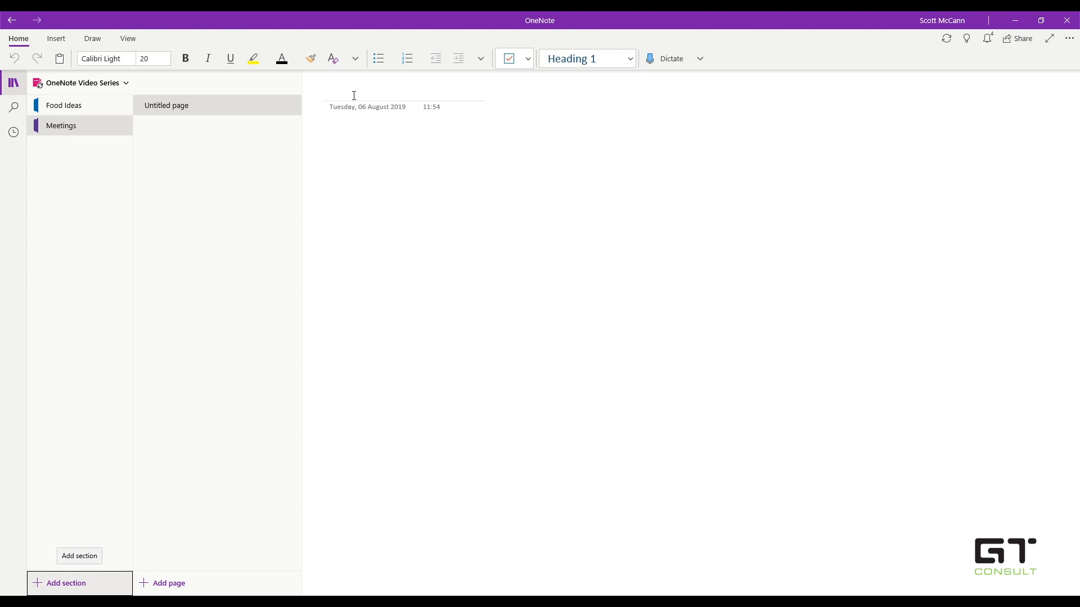
key("Return")
key("Return")
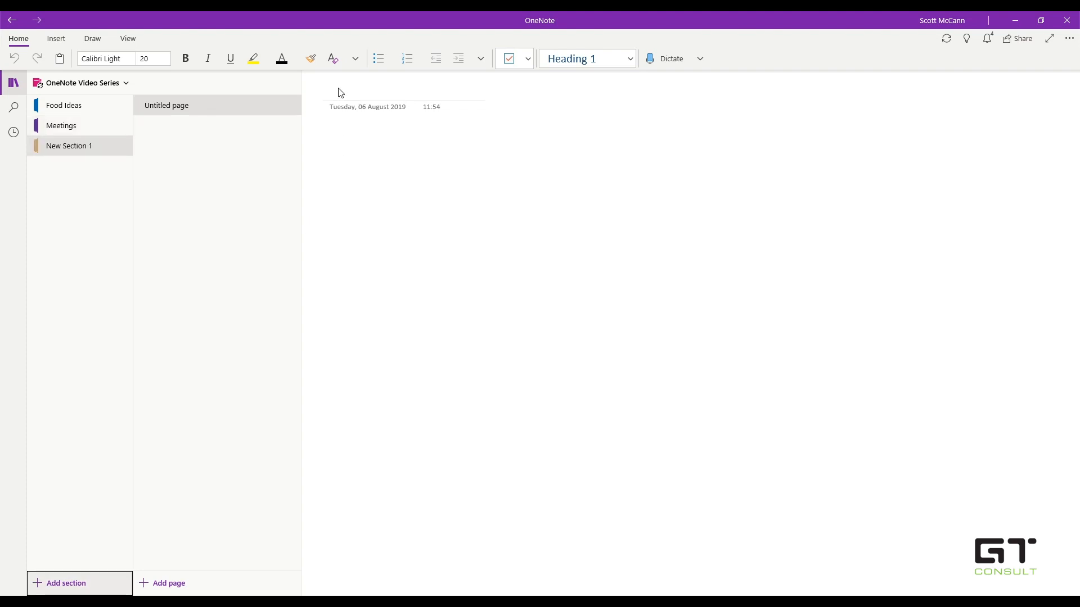
left_click(340, 93)
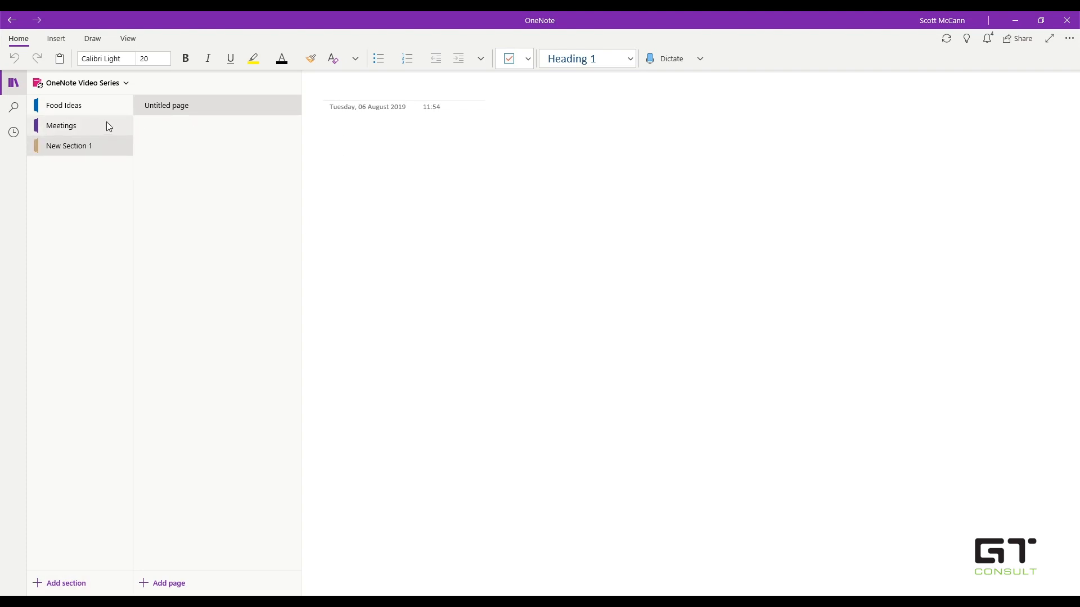
Title the untitled page in the Meetings section "ACME Inc"
left_click(108, 126)
left_click(350, 92)
type("ACME Inc Co")
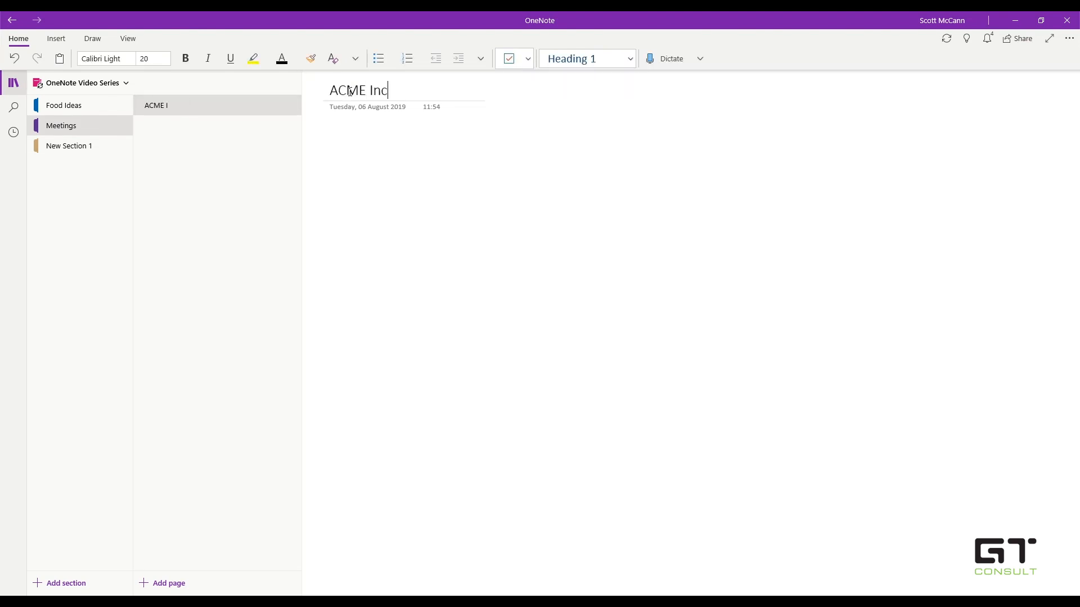
key("BackSpace")
key("BackSpace")
key("Return")
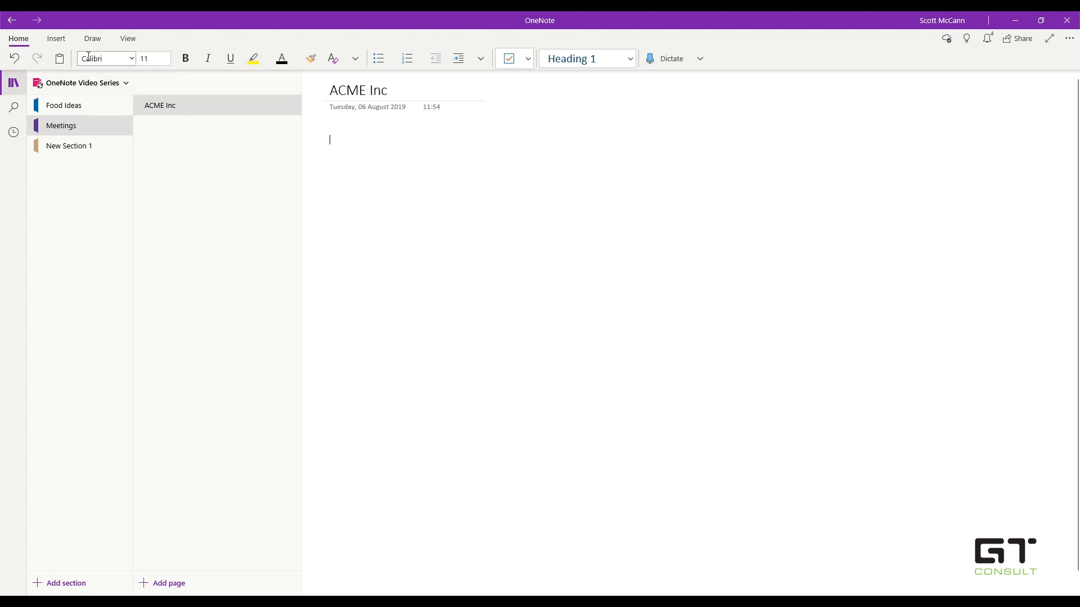
Insert the meeting details of today's "Productivity Tips and Tricks recording" meeting into the ACME Inc page
left_click(65, 45)
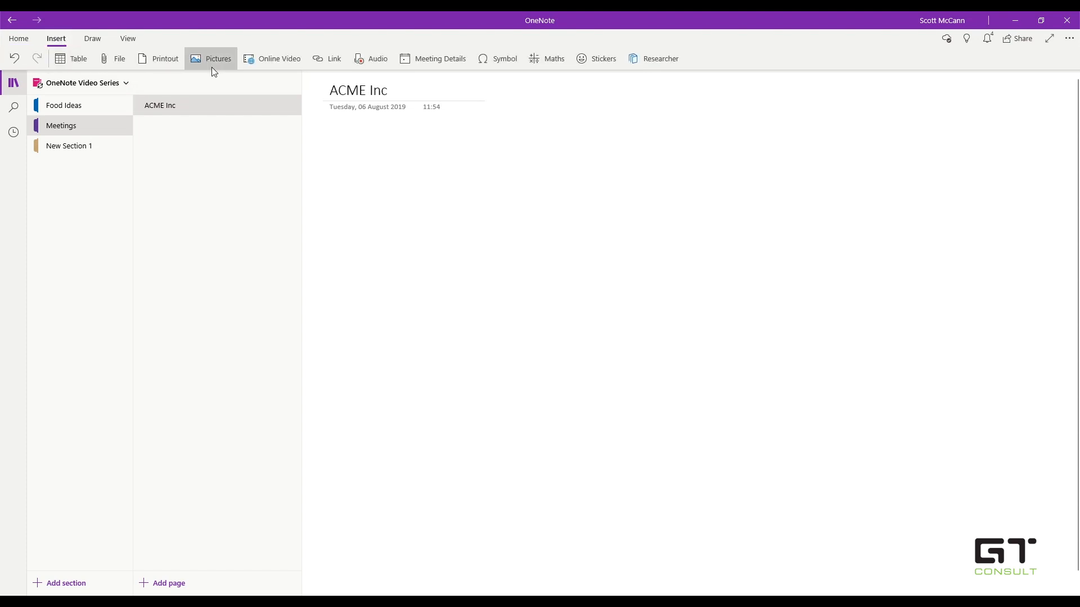
left_click(453, 66)
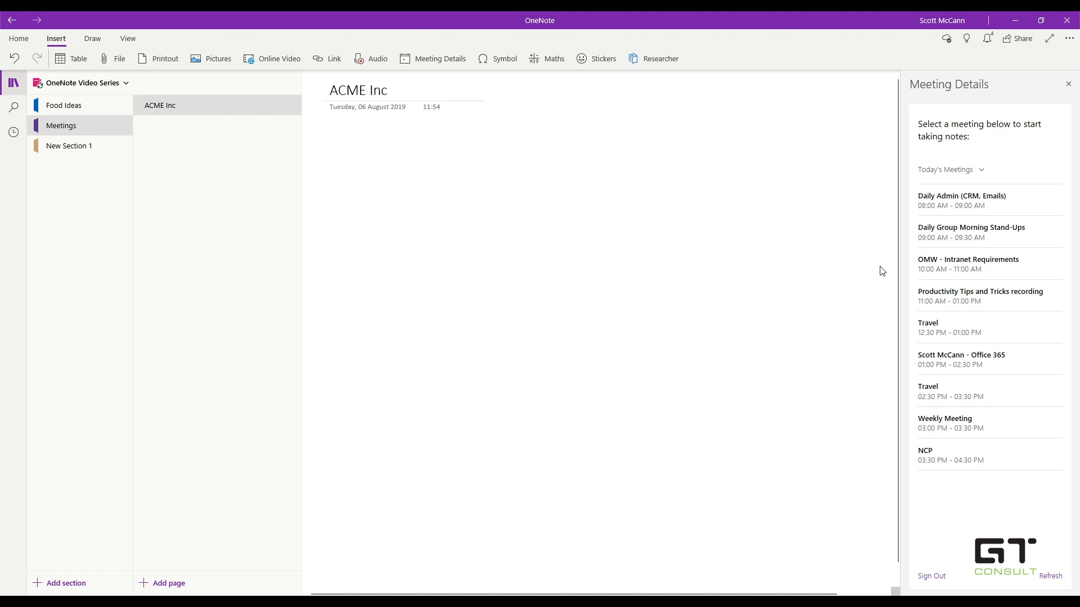
left_click(986, 297)
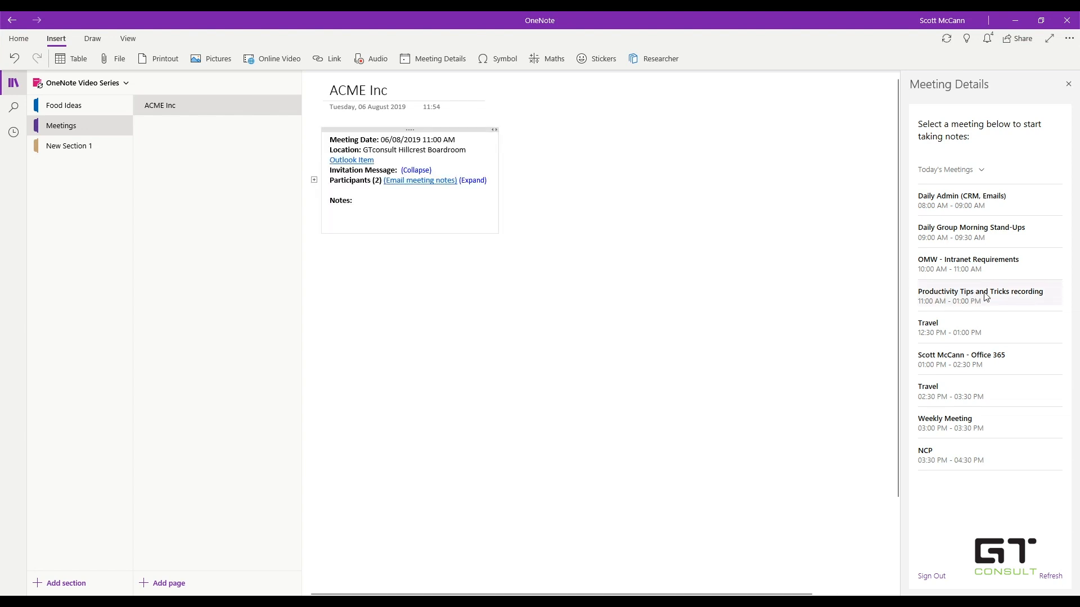
left_click(1068, 84)
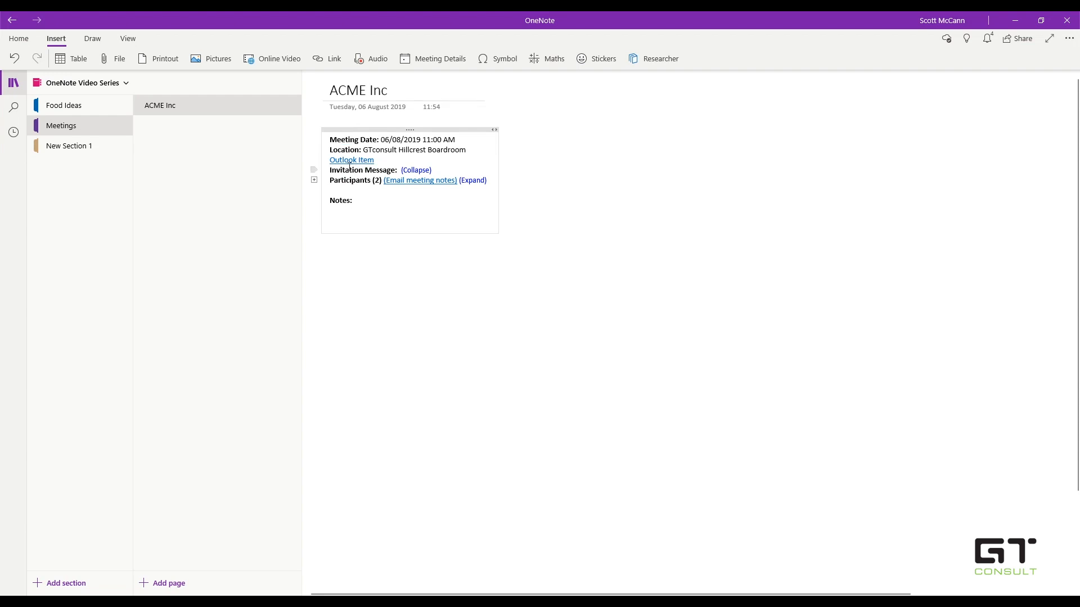
Expand the participants list in the meeting details to view the attendees and collapse it again
left_click(413, 175)
left_click(315, 180)
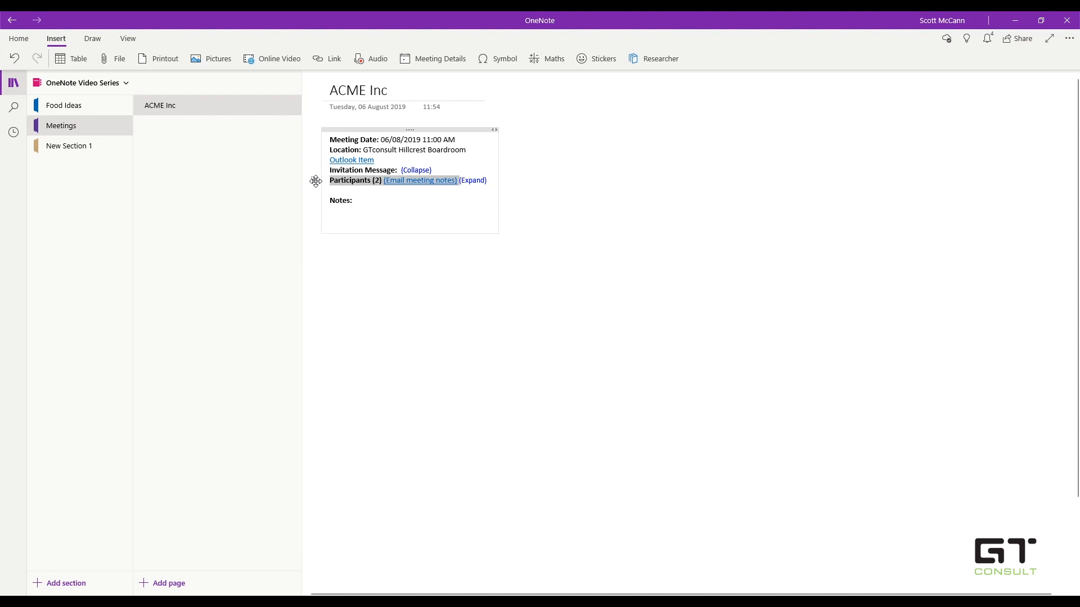
double_click(315, 180)
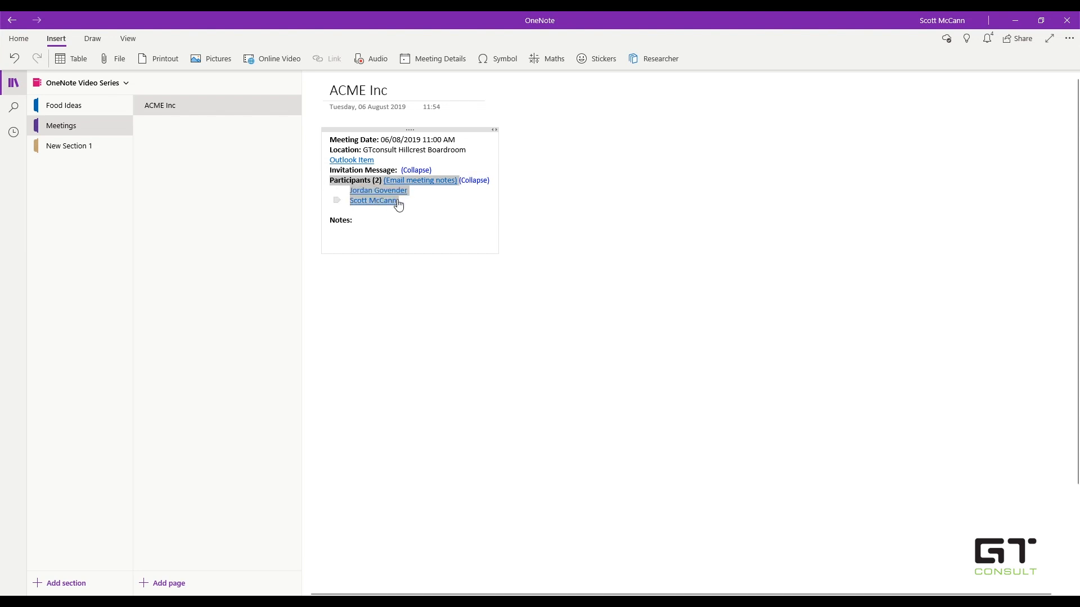
left_click(419, 200)
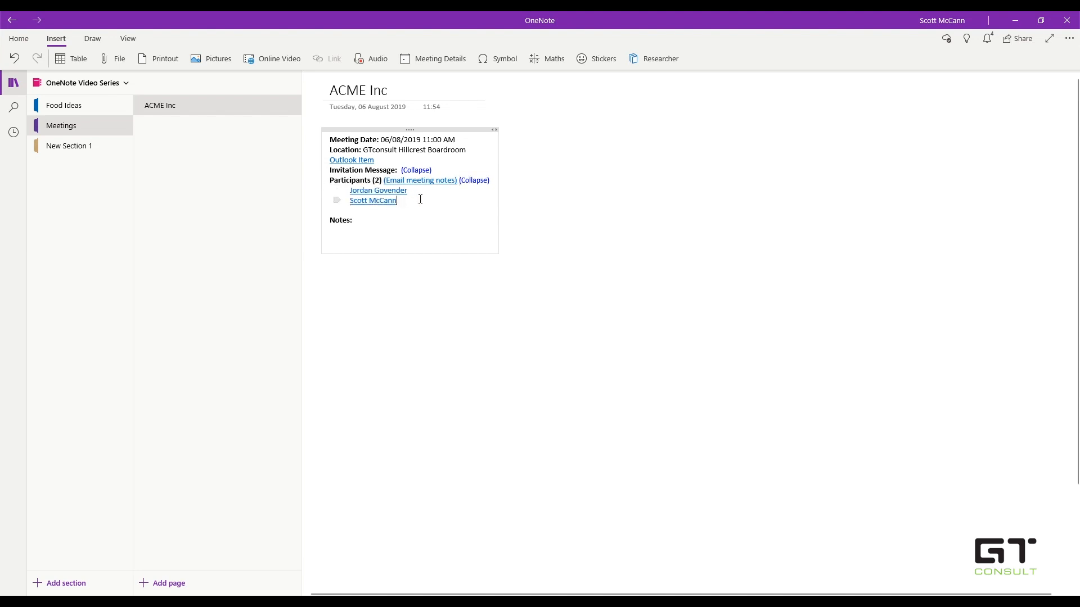
left_click(472, 181)
Insert a 5 x 5 table below the Notes heading in the meeting details
left_click(347, 210)
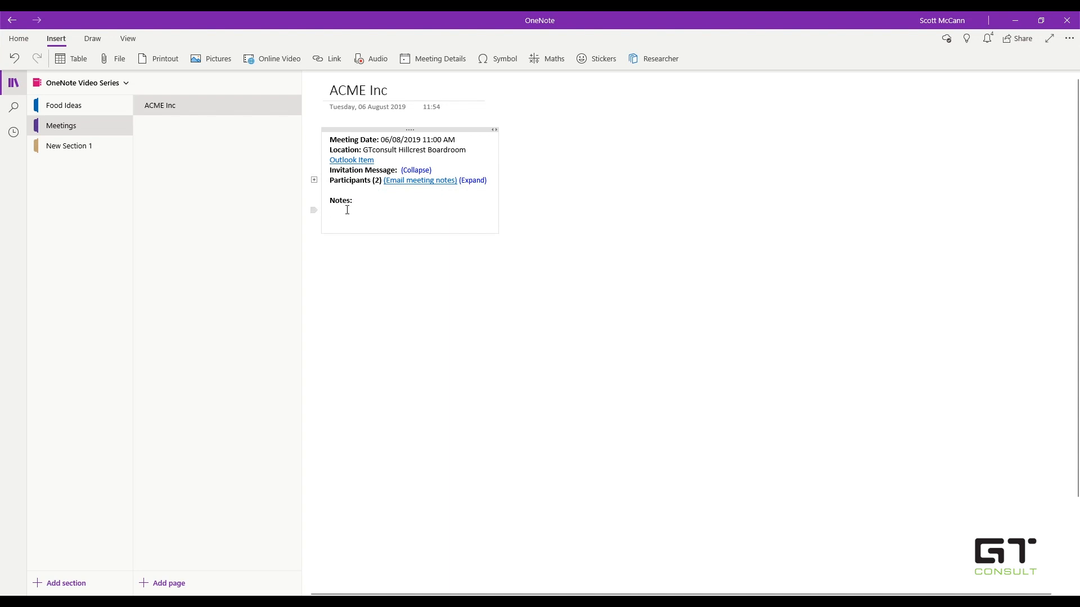
key("Return")
left_click(71, 60)
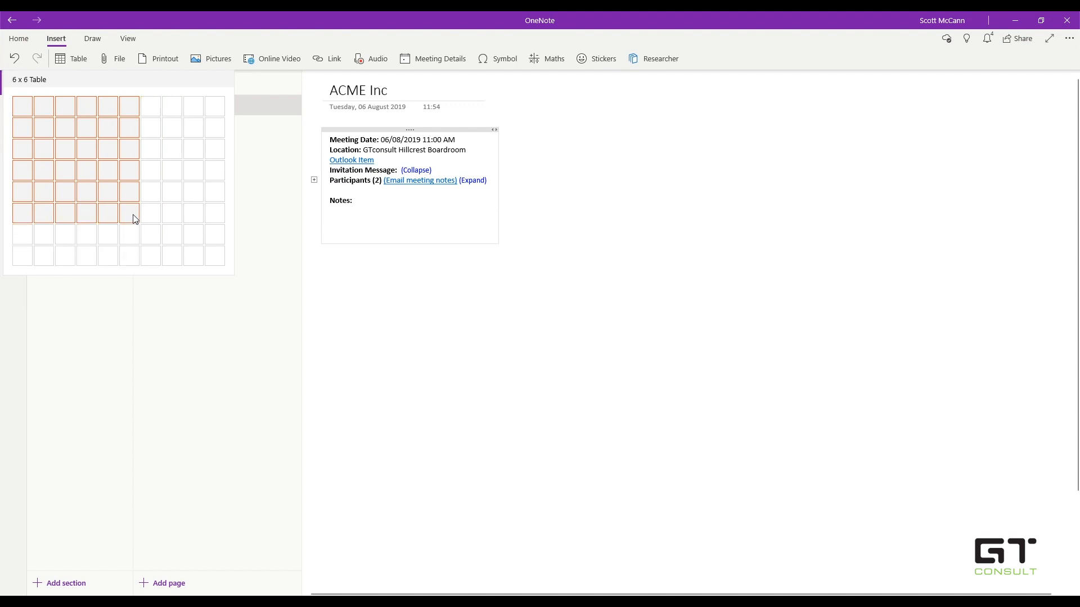
left_click(103, 188)
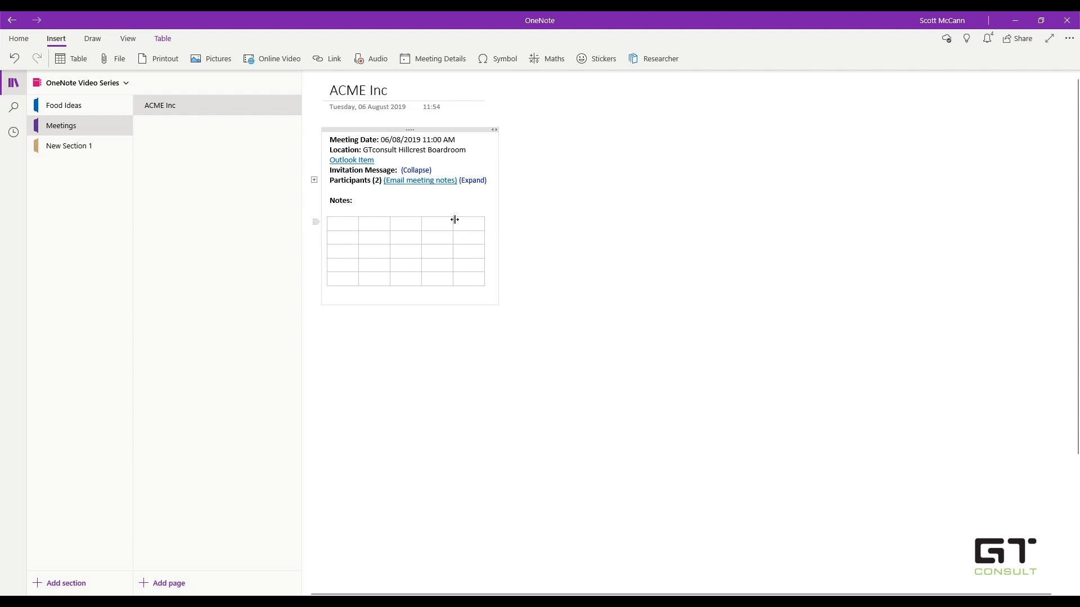
Fill the table's header row with "Work Item", "Estimate", "Owner", "Location" and "Date"
type("Work Item")
key("Tab")
type("Estimate")
key("Tab")
type("Owner")
key("Tab")
type("Location")
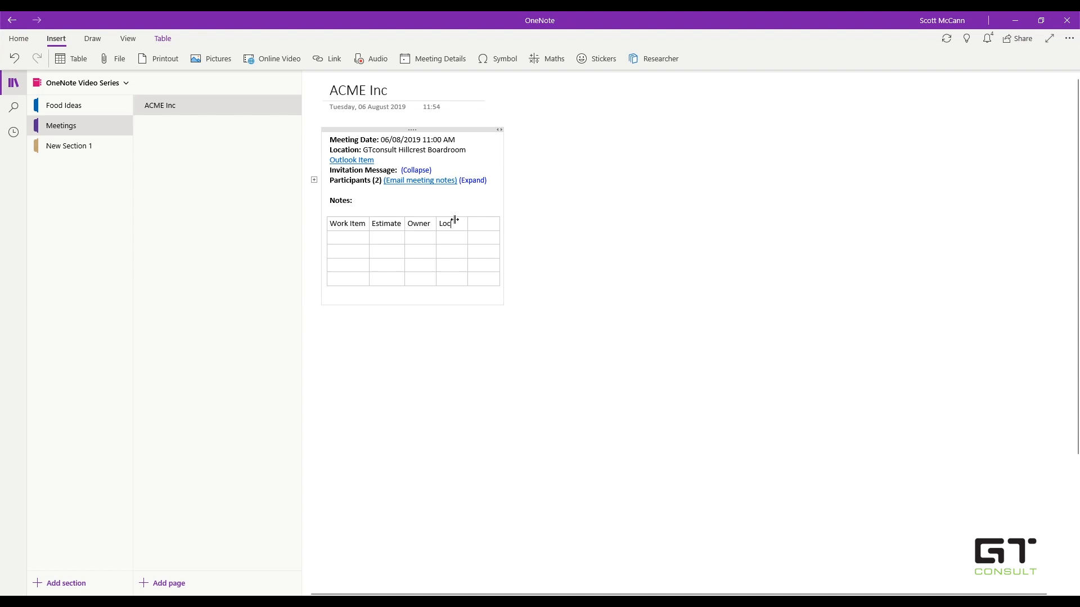
key("Tab")
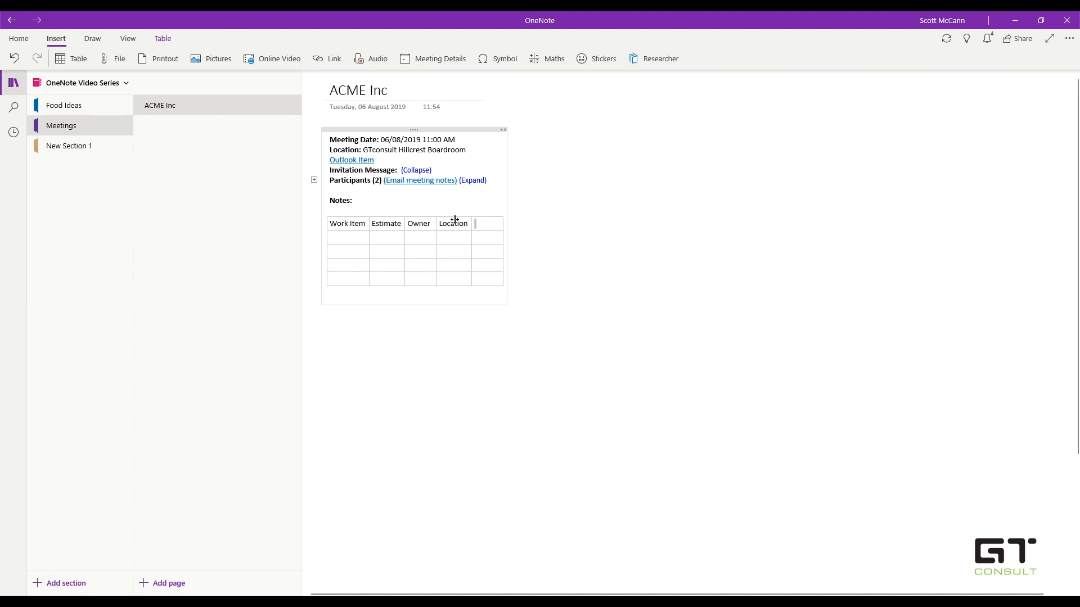
type("Date")
Enter "Assist with One Note" as the first work item in the table's second row
type("Assist with")
type(" one ")
type("Not")
key("BackSpace")
key("BackSpace")
key("BackSpace")
key("BackSpace")
key("BackSpace")
key("BackSpace")
key("BackSpace")
type("One Note")
key("Tab")
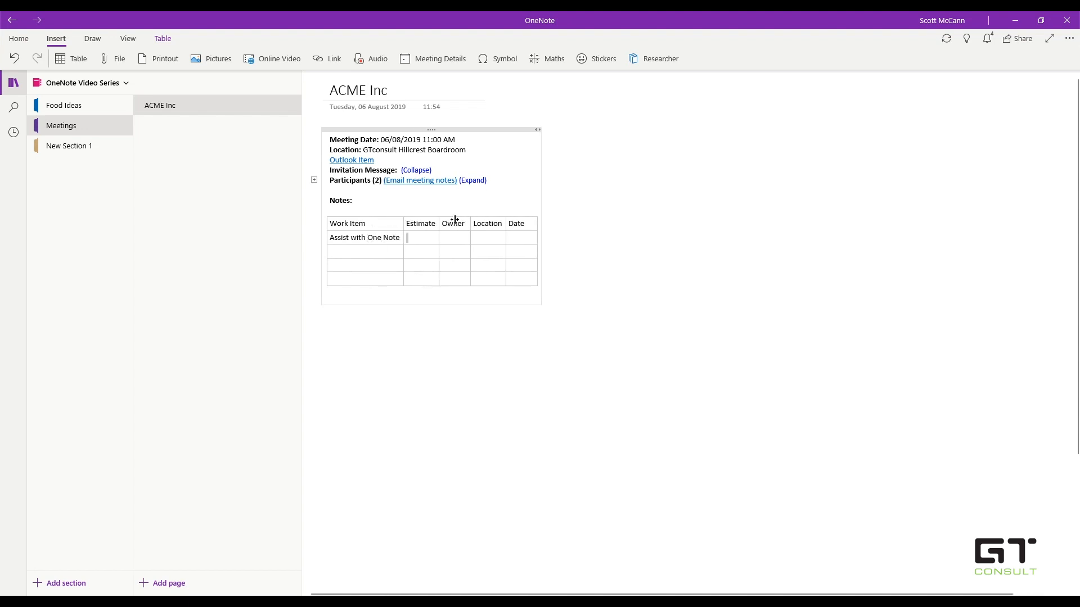
Complete the first work item's row with estimate 1, the owner's first name followed by "(HR)", location "Head Office" and date 23/11/2019
type("1")
type("Barry")
type(" (HR)")
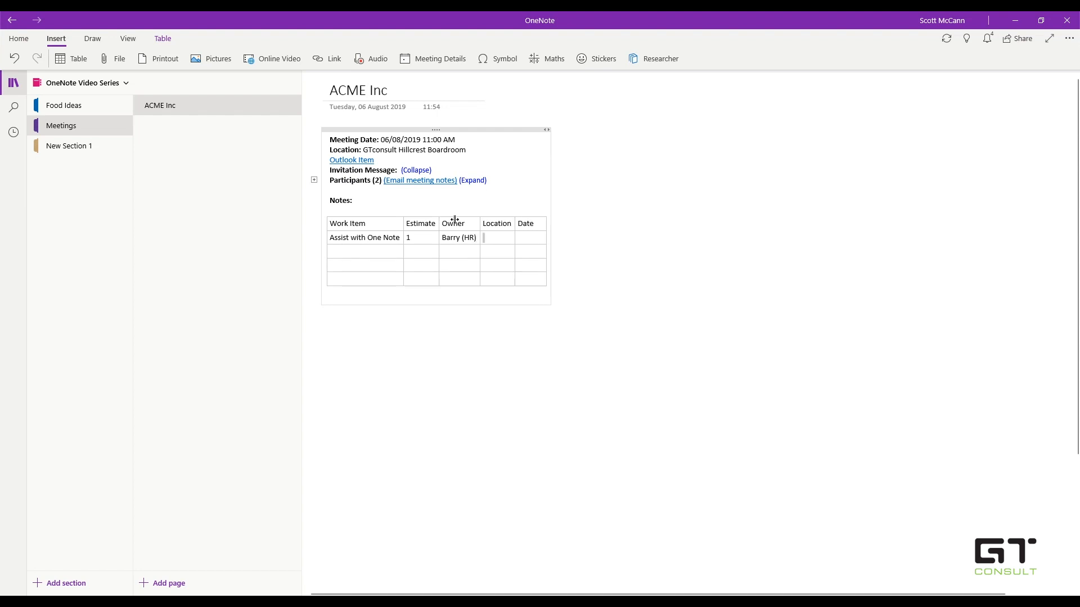
type("Head Office")
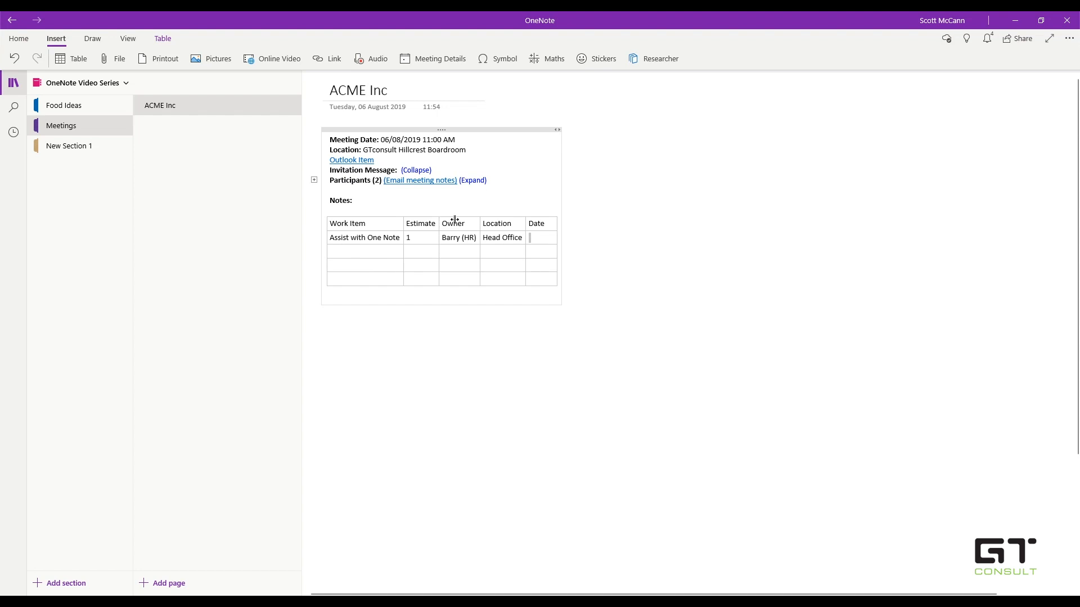
type("23/11/2019")
key("Up")
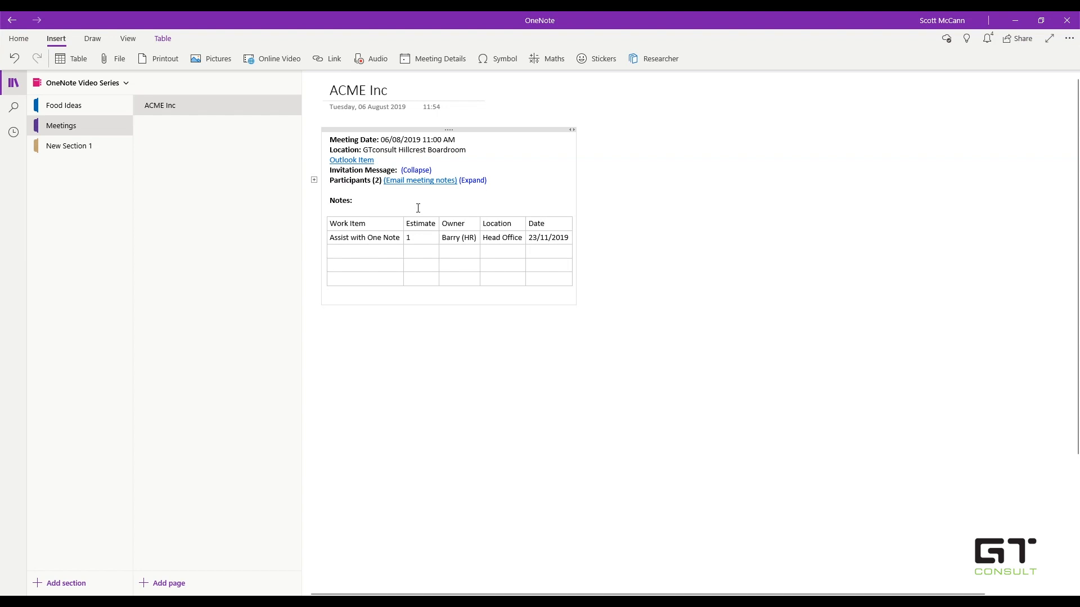
Insert blank rows above and below the table's third row, and two blank columns before the Work Item column
left_click(393, 198)
left_click(370, 250)
left_click(163, 39)
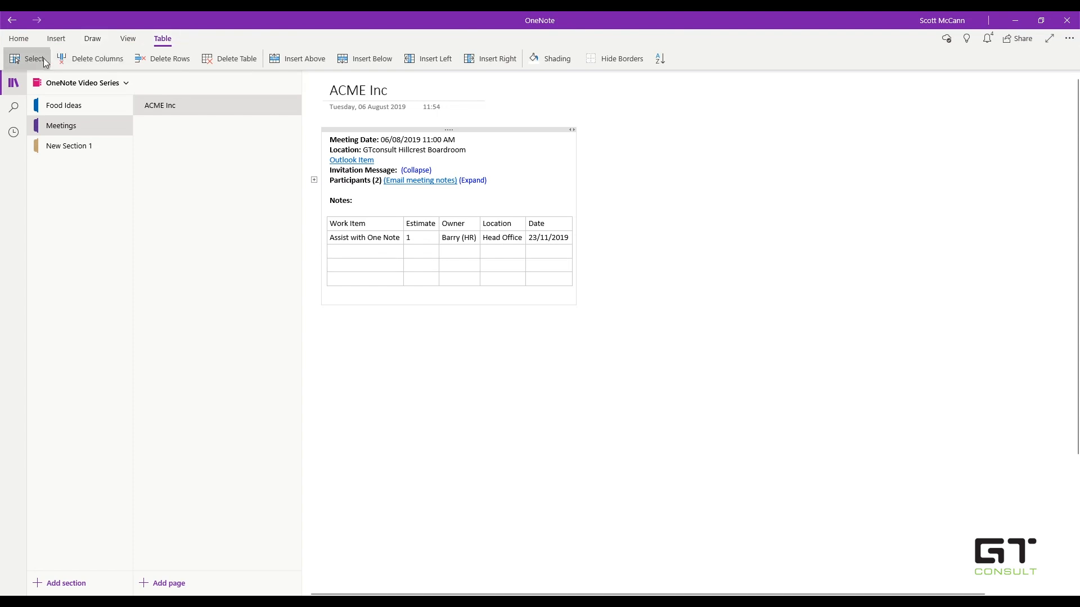
left_click(316, 59)
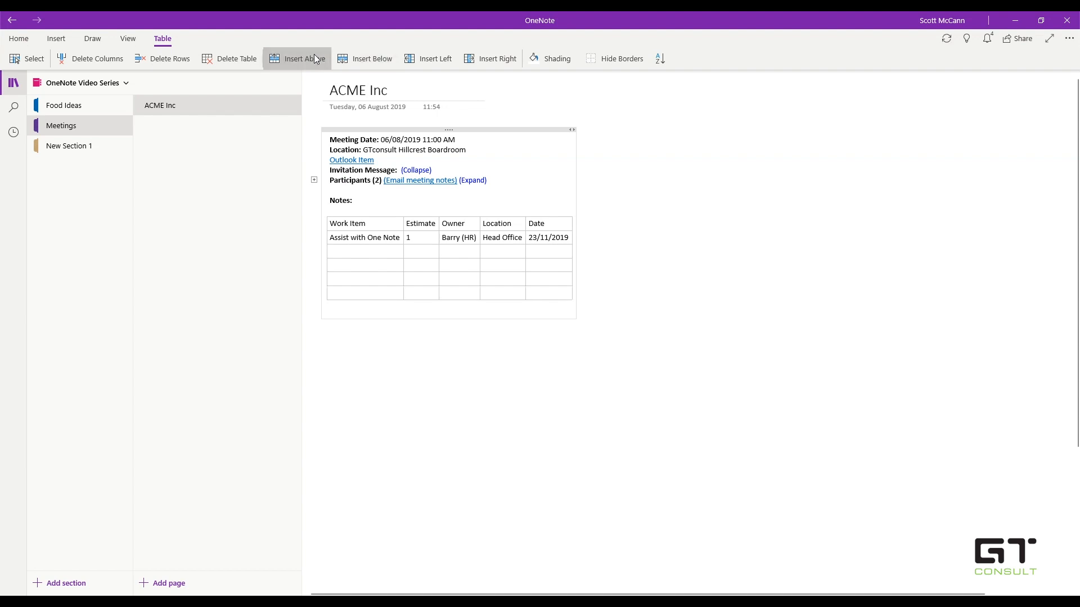
left_click(356, 63)
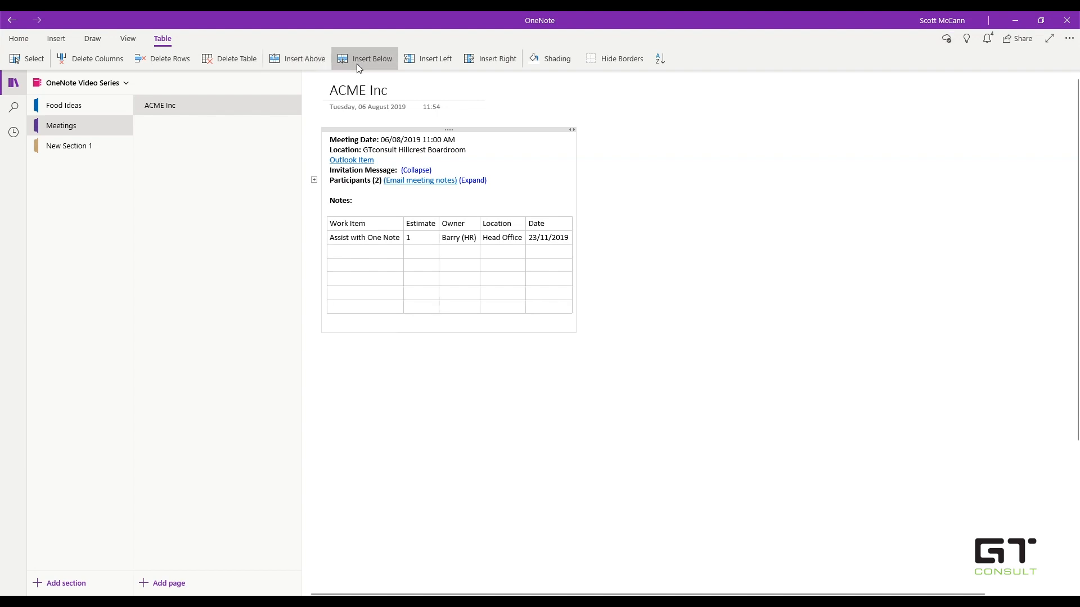
left_click(424, 59)
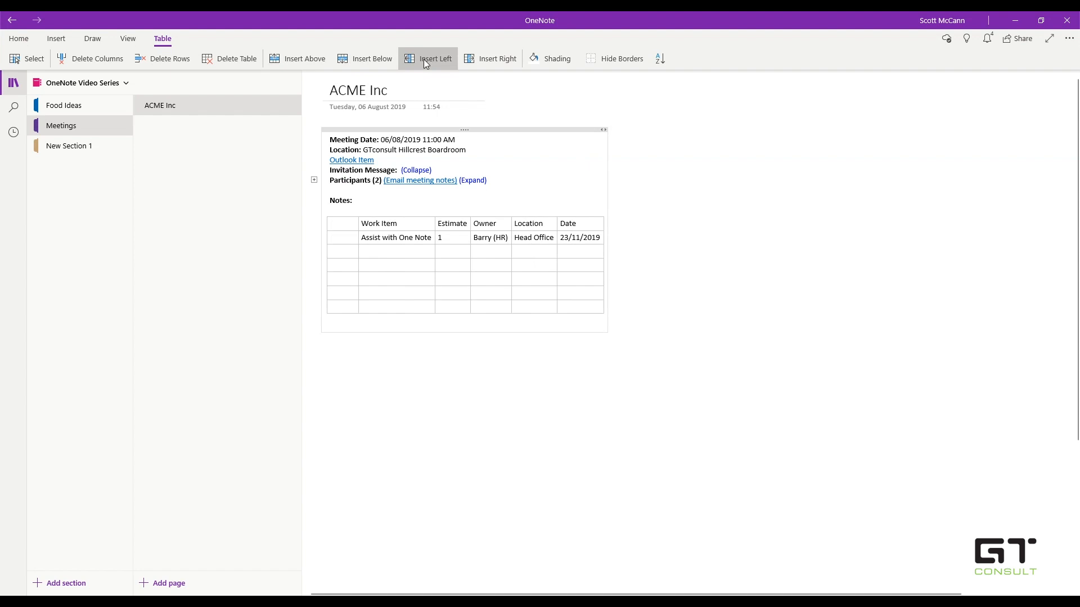
left_click(480, 59)
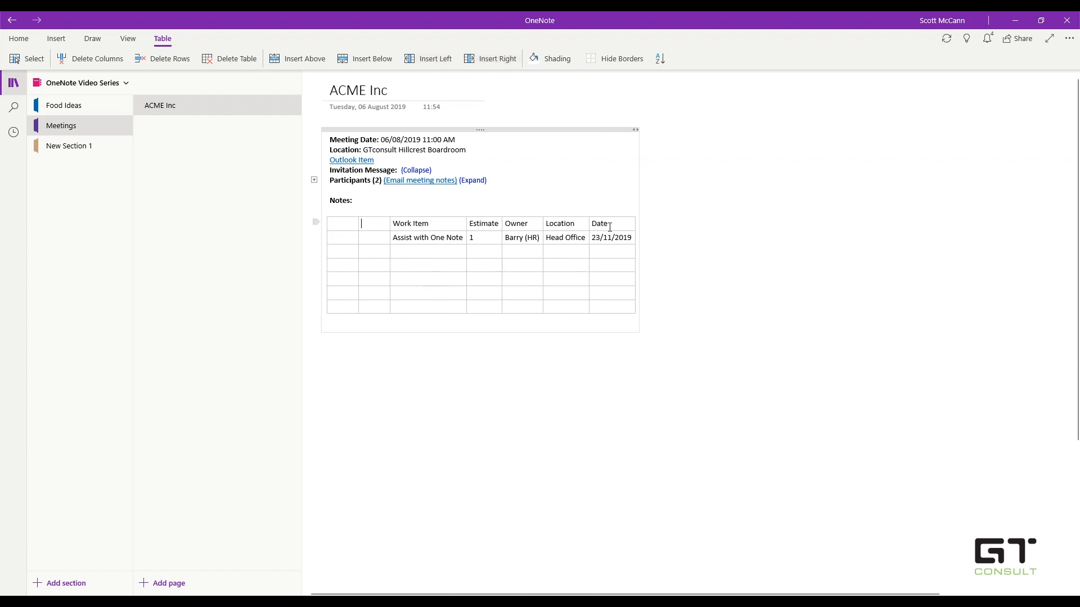
Shade the header cells from Work Item to Date with the blue theme colour
left_click_drag(613, 227, 364, 223)
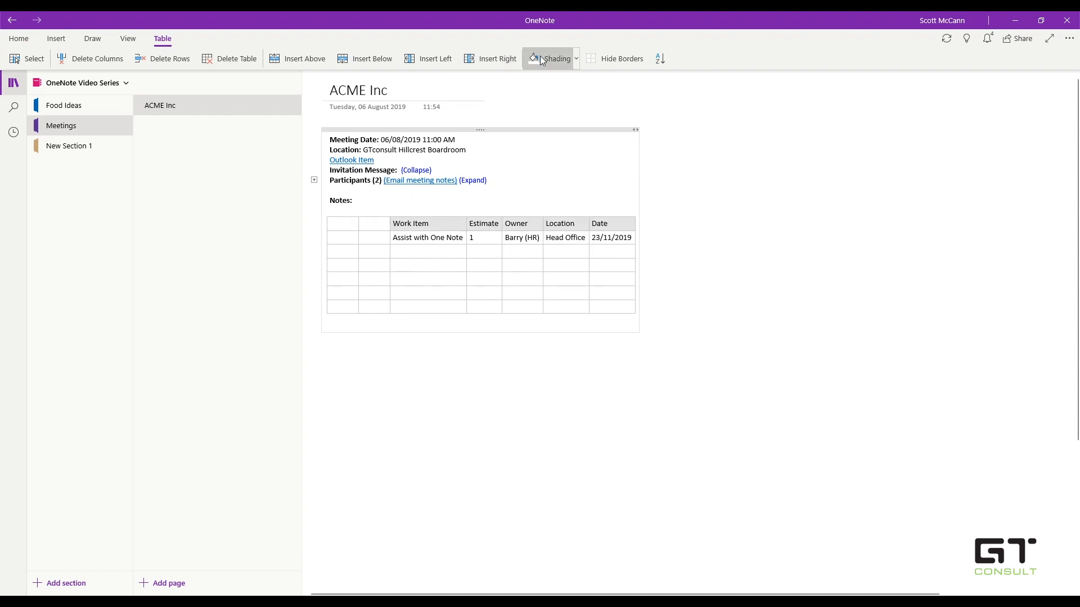
left_click(574, 65)
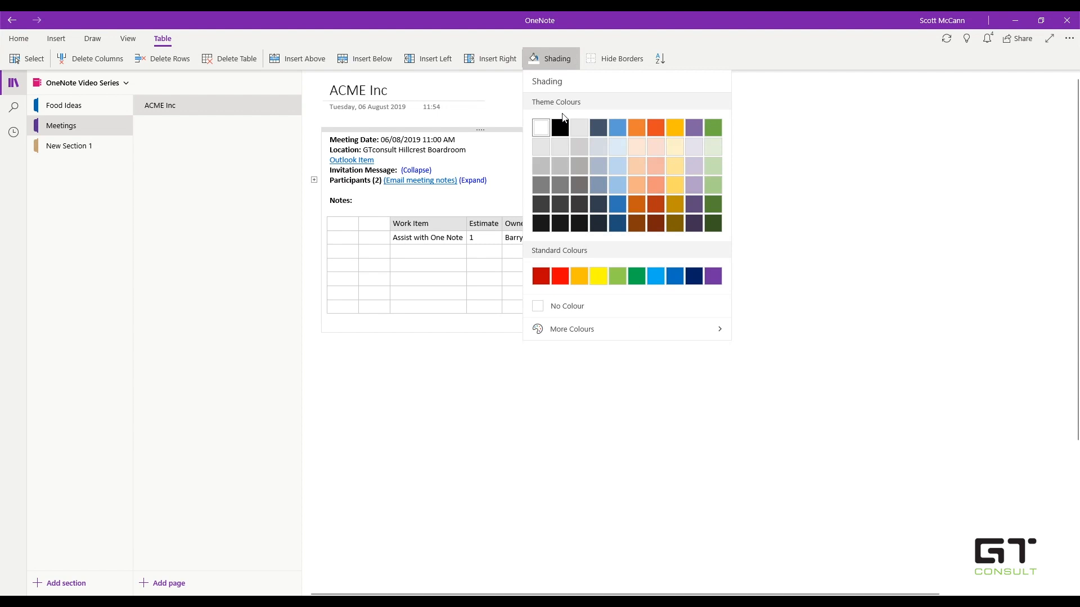
left_click(621, 129)
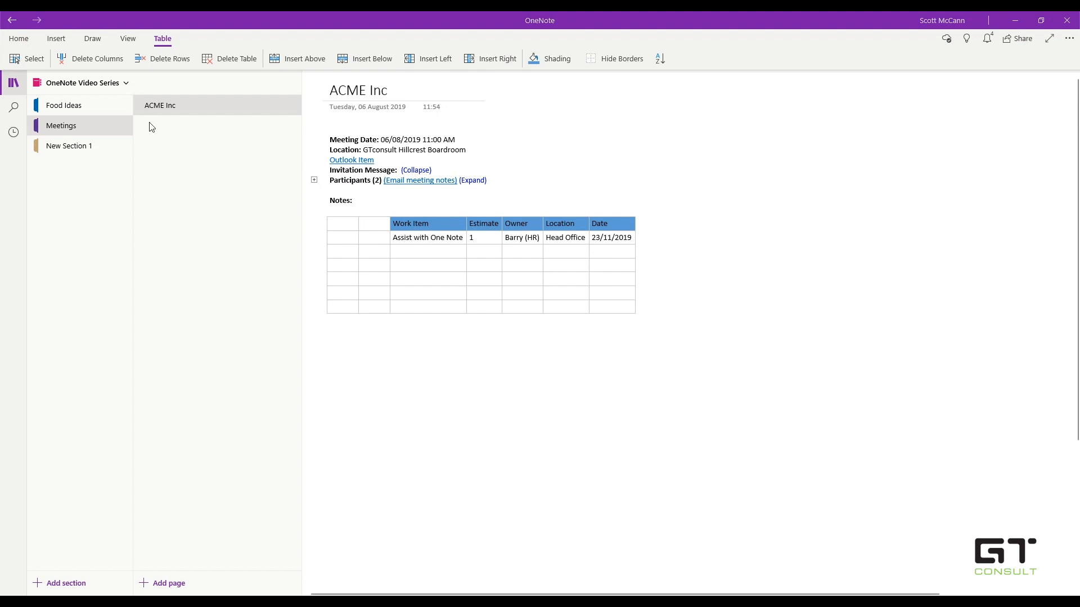
View the ideas page in the Productivity Videos Notebook and return to the OneNote Video Series notebook
left_click(97, 93)
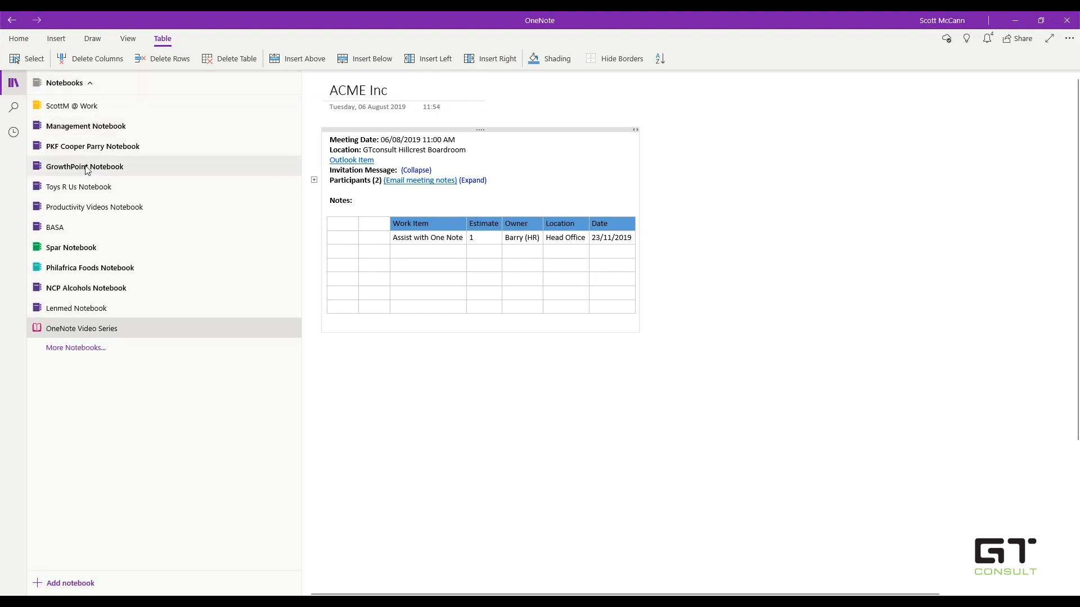
left_click(84, 205)
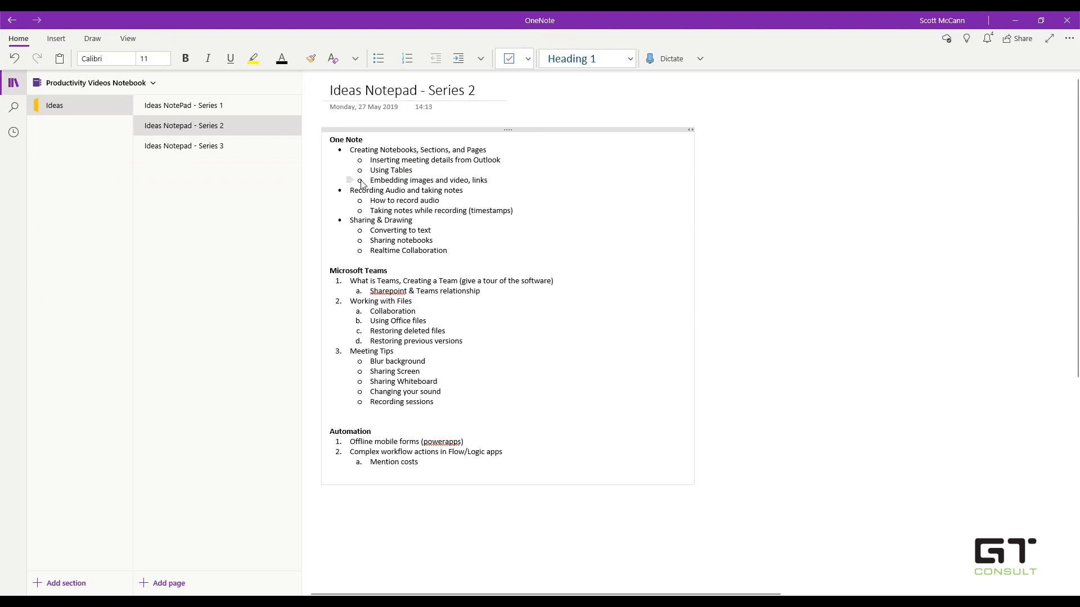
left_click(93, 83)
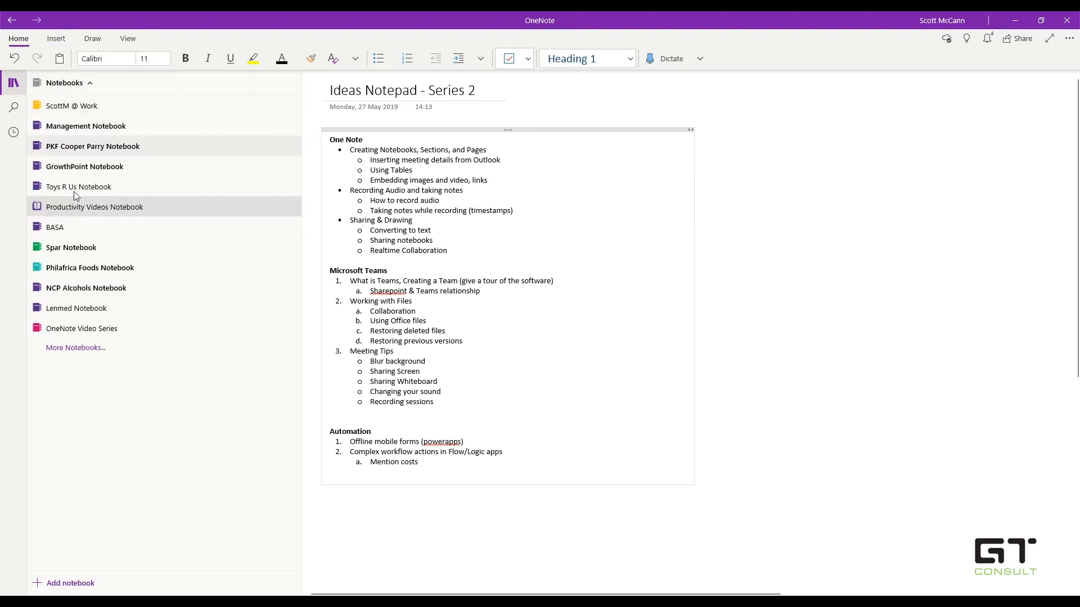
left_click(79, 328)
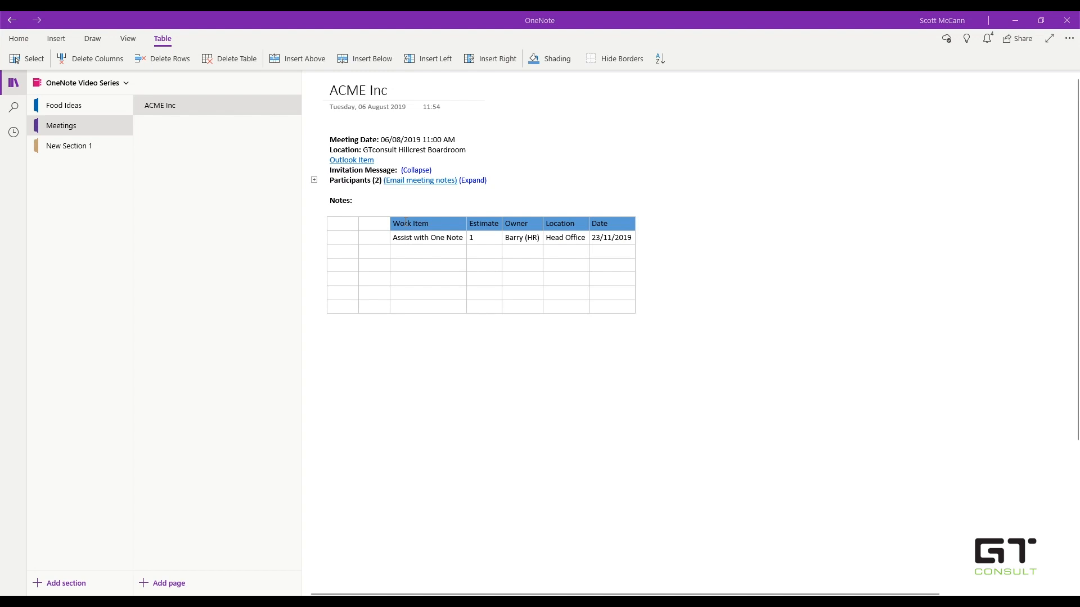
Insert bubble-ball-game.jpg from the Pictures folder on a line below the table and enlarge it slightly
left_click(382, 337)
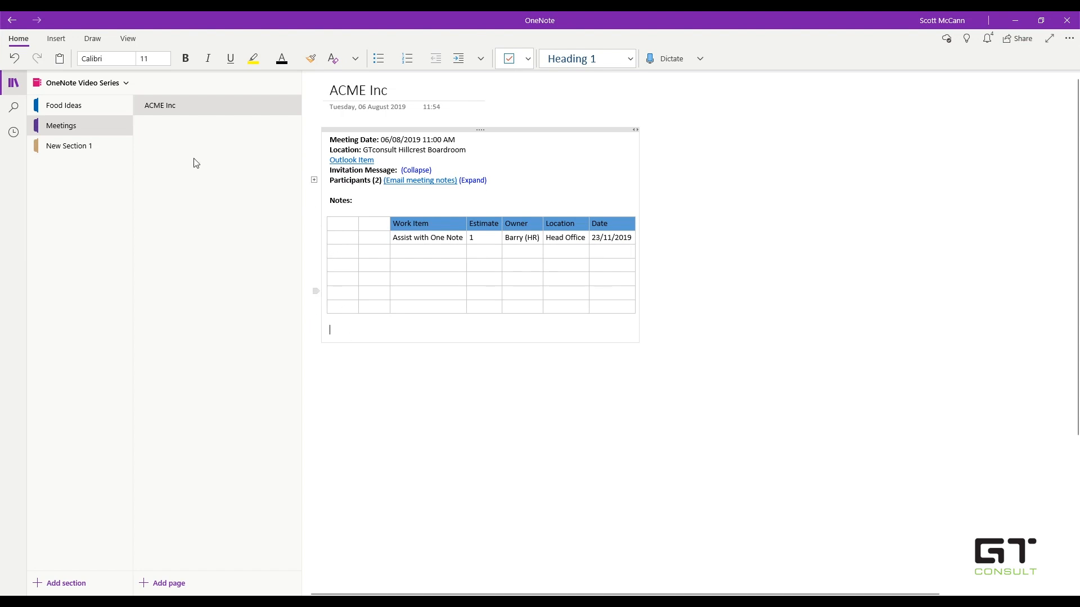
left_click(56, 40)
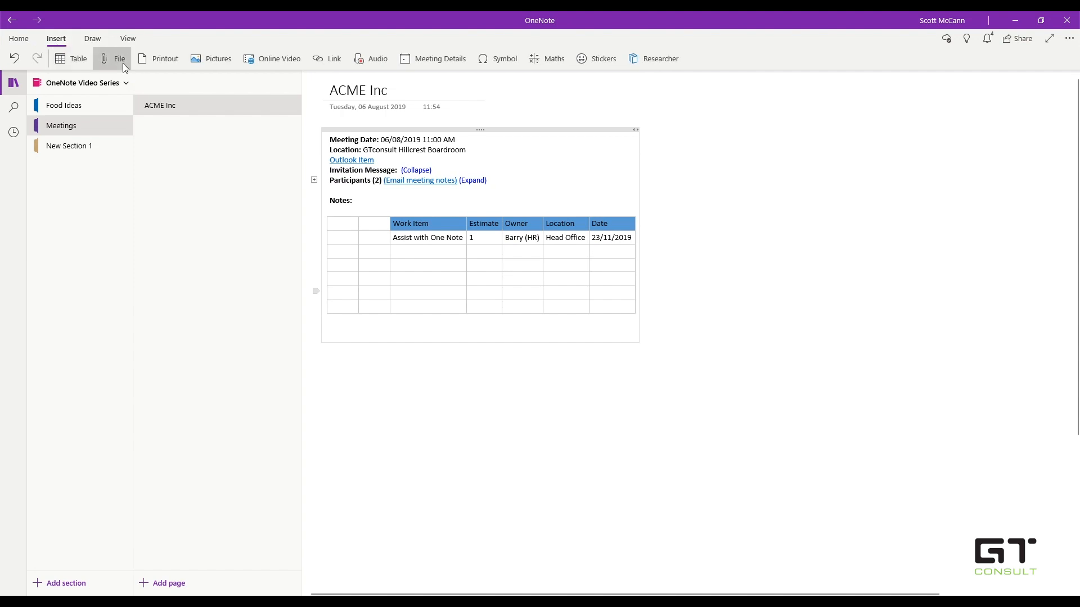
left_click(218, 61)
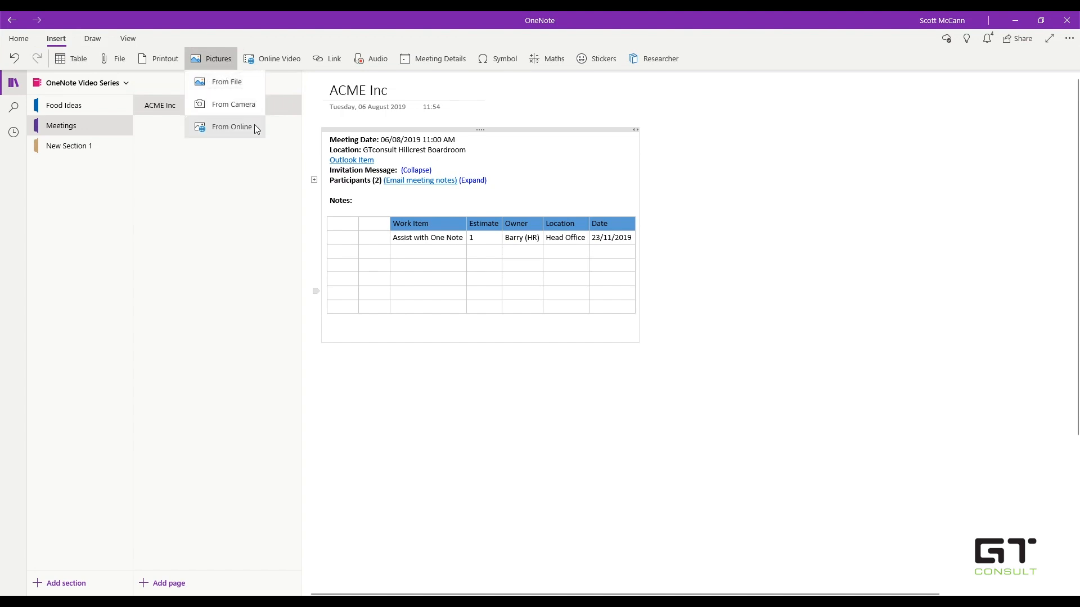
left_click(242, 81)
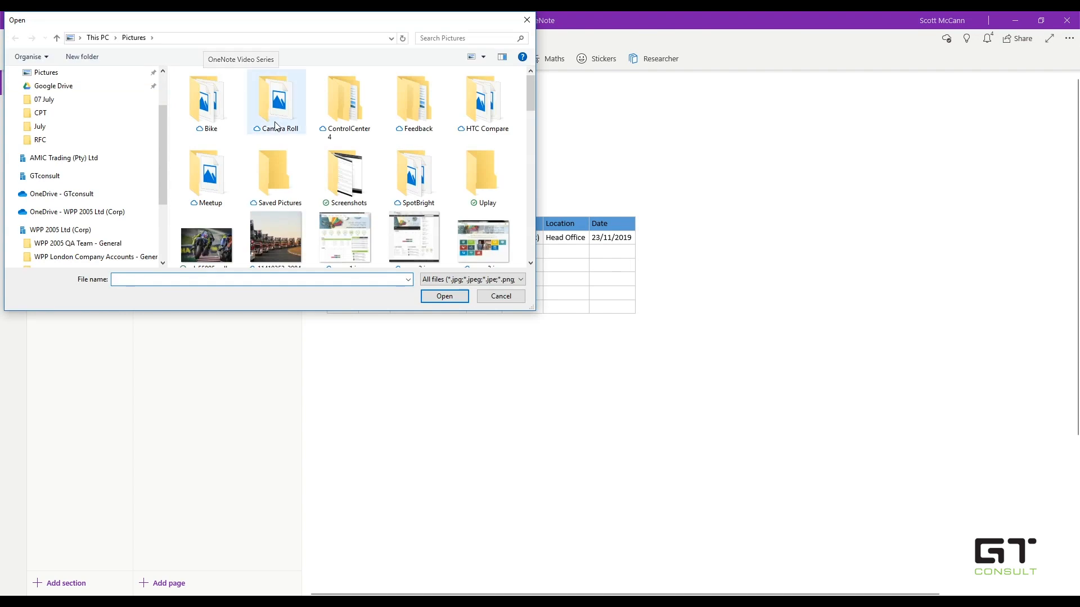
scroll(279, 118, "down", 2)
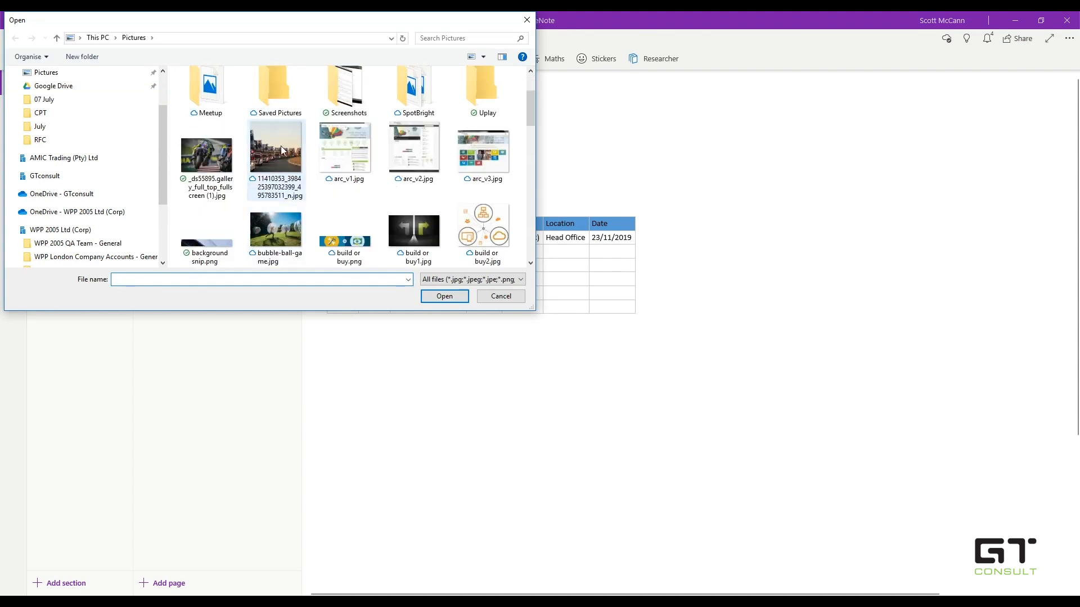
scroll(250, 180, "down", 3)
left_click(281, 104)
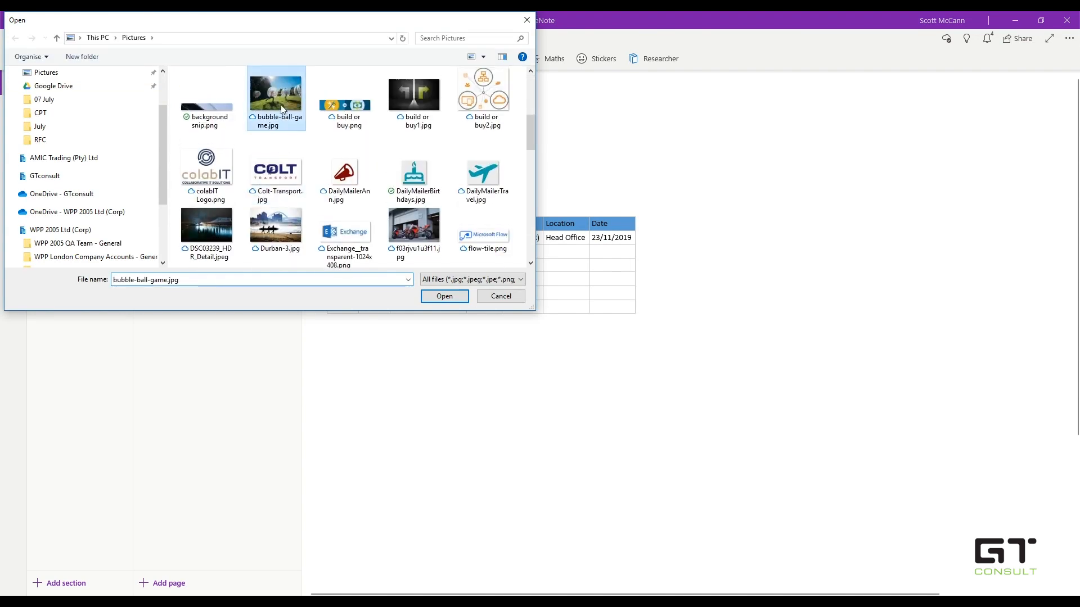
left_click(434, 298)
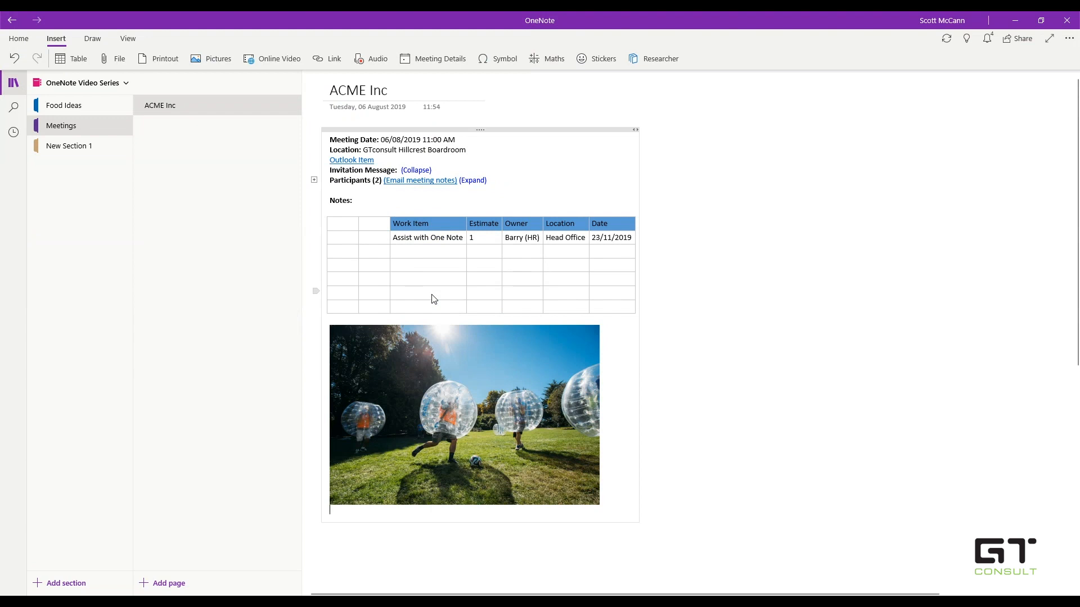
left_click(506, 349)
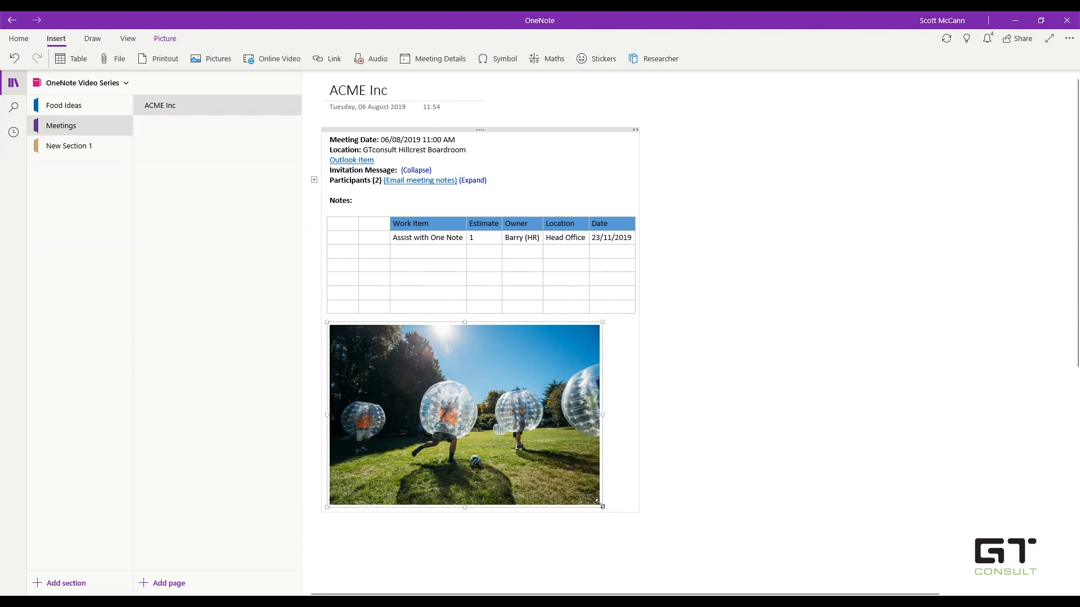
left_click_drag(600, 504, 619, 519)
Give the picture alt text with the title "Bubble Soccer" and the description "Bubble Soccer image"
right_click(580, 446)
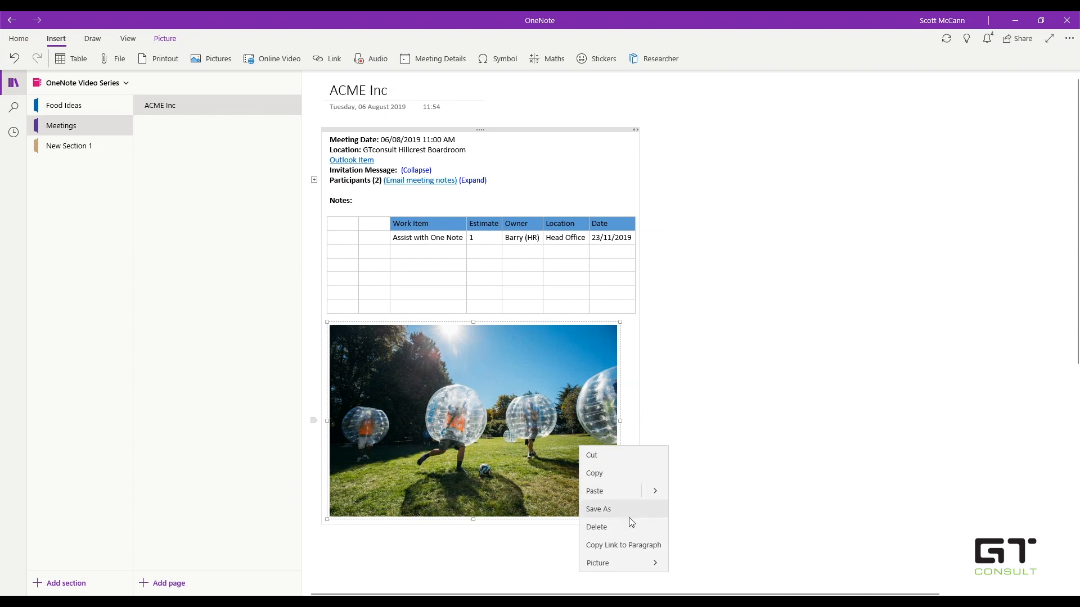
left_click(637, 563)
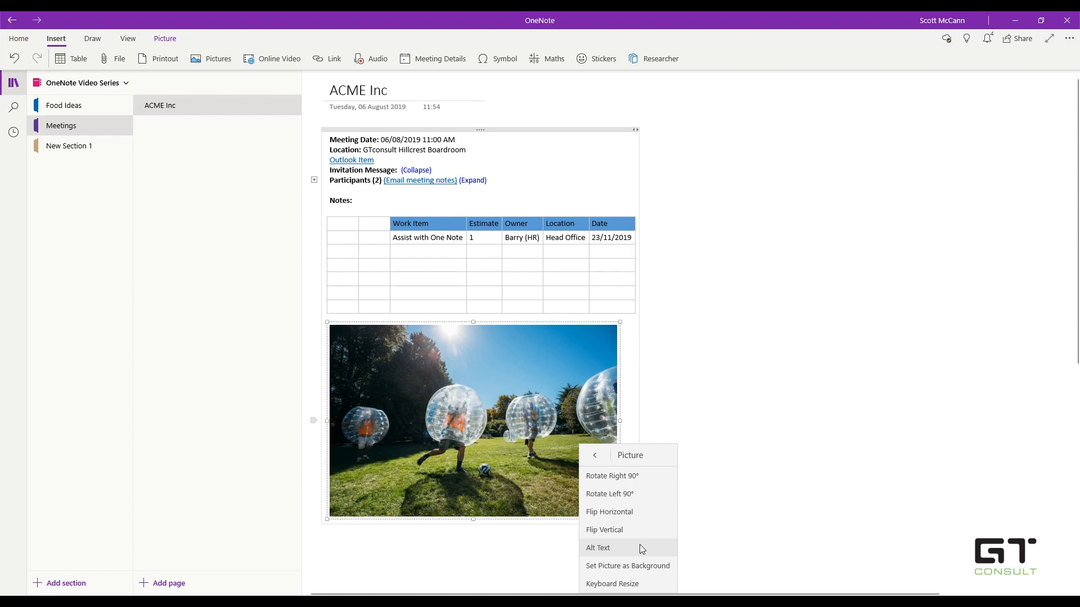
left_click(640, 545)
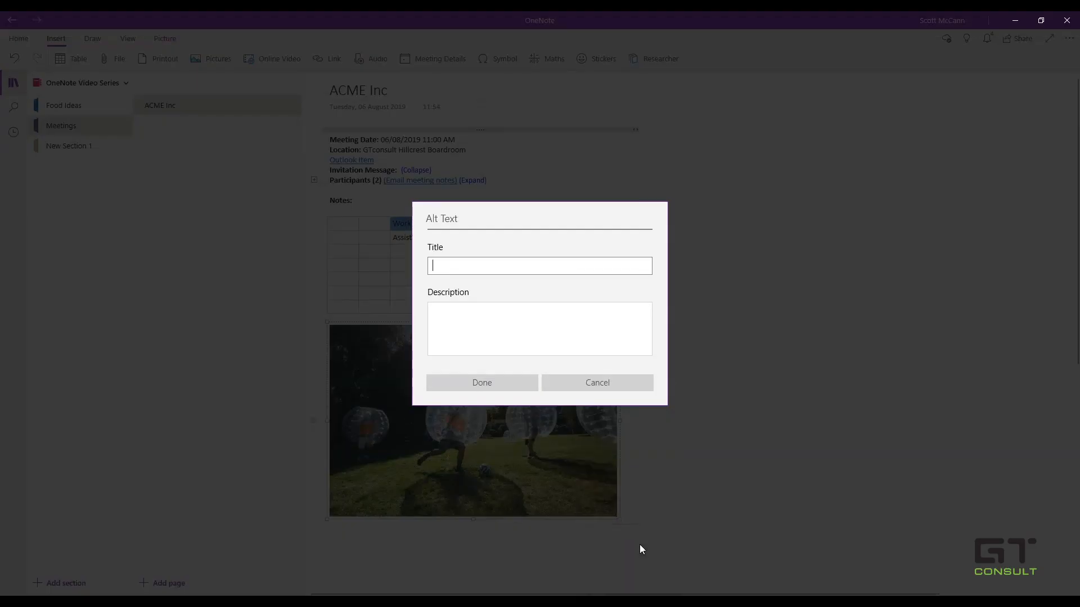
type("Bubble Soccer")
key("Tab")
type("Bubble S")
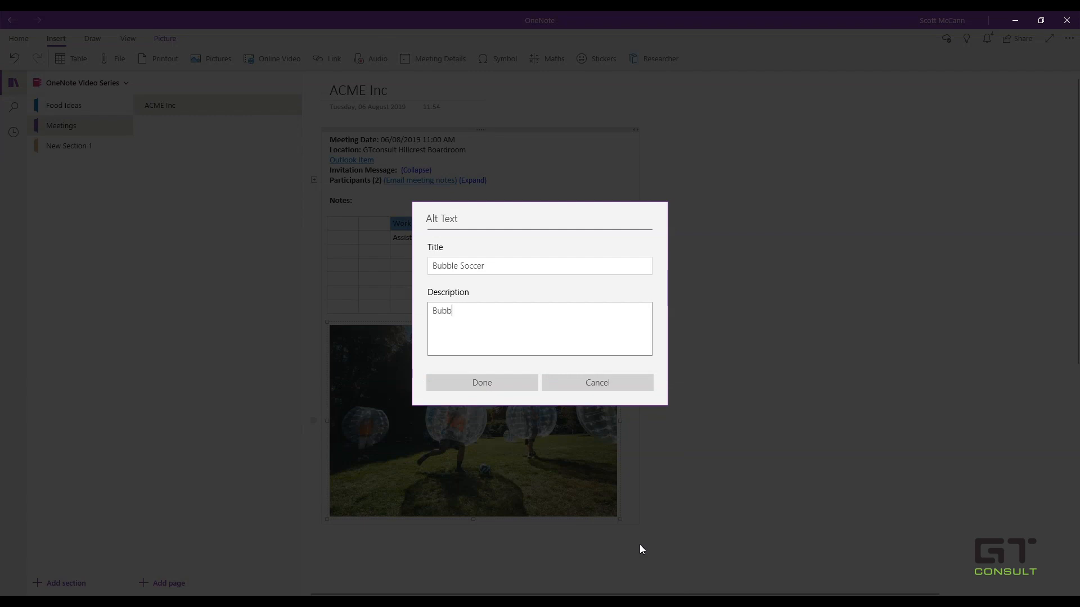
type("occer image")
left_click(511, 387)
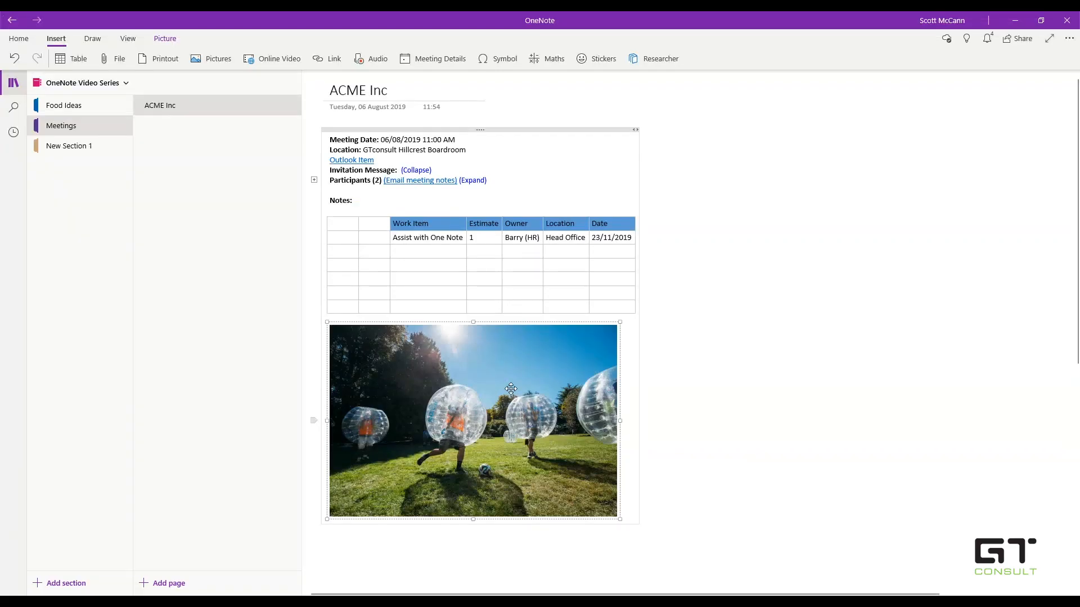
Flip the bubble soccer picture horizontally
right_click(599, 482)
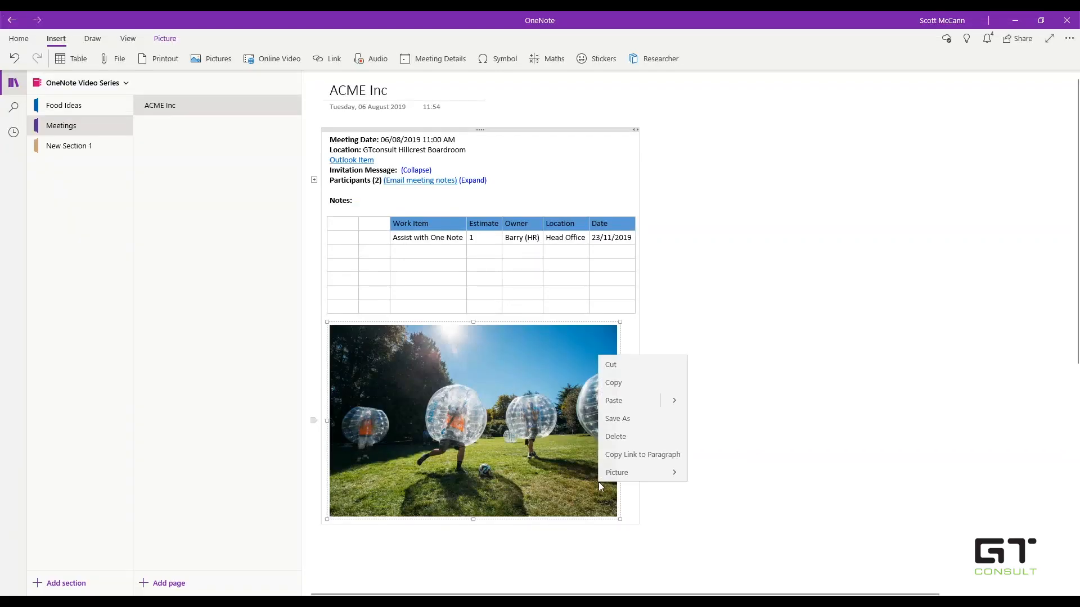
left_click(663, 466)
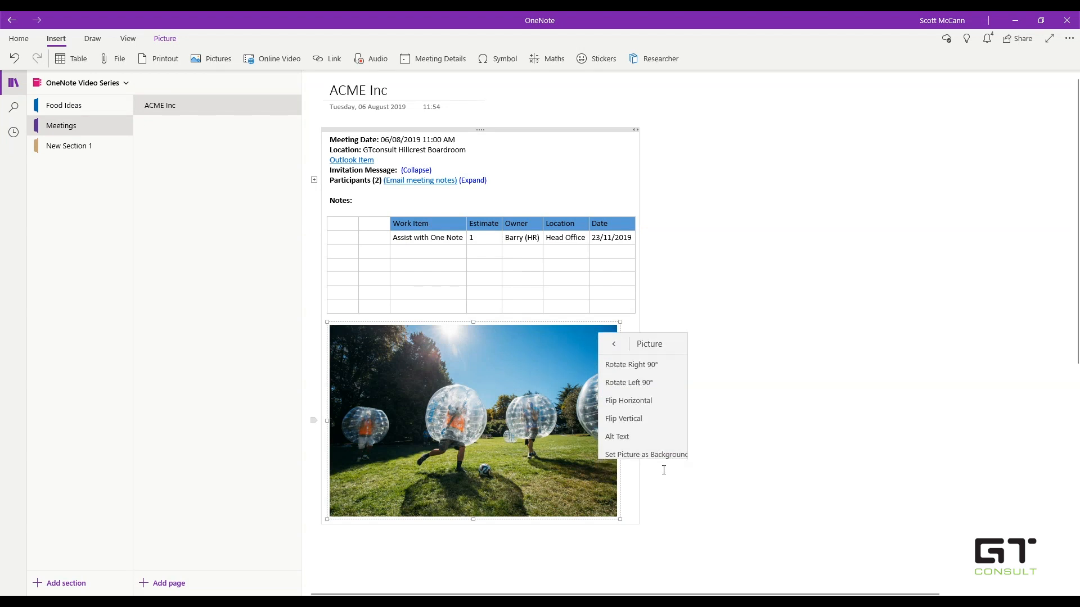
left_click(651, 399)
left_click(668, 367)
left_click(631, 430)
key("Return")
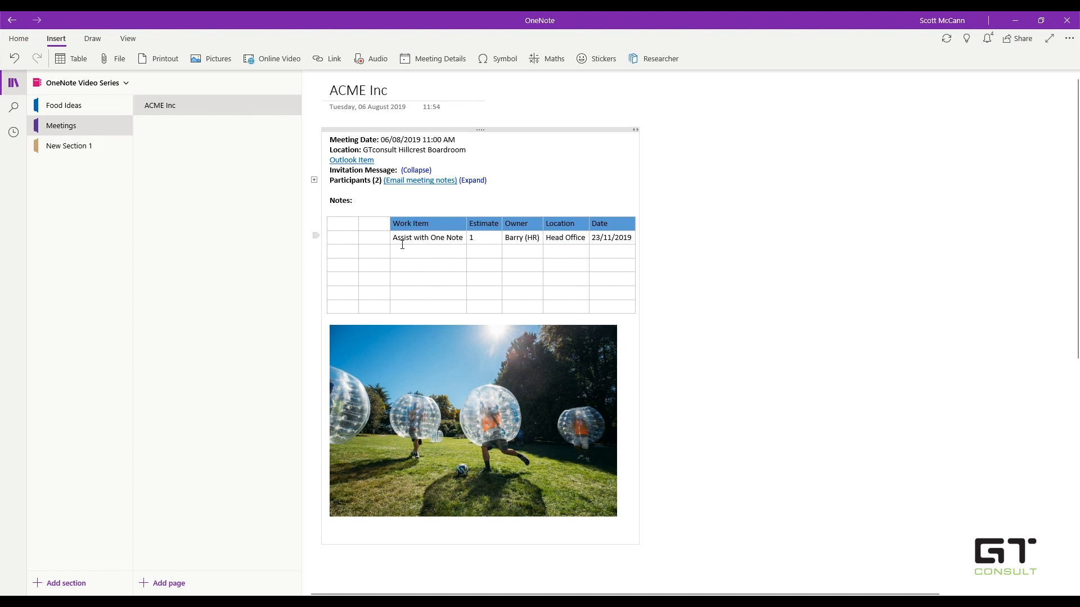
left_click(31, 37)
left_click(55, 39)
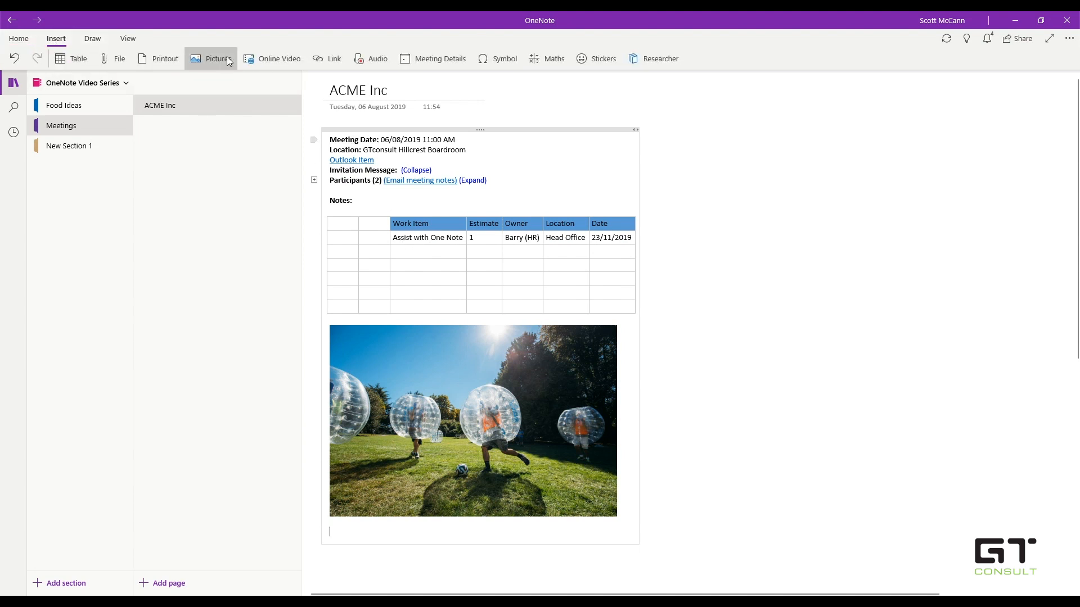
left_click(278, 58)
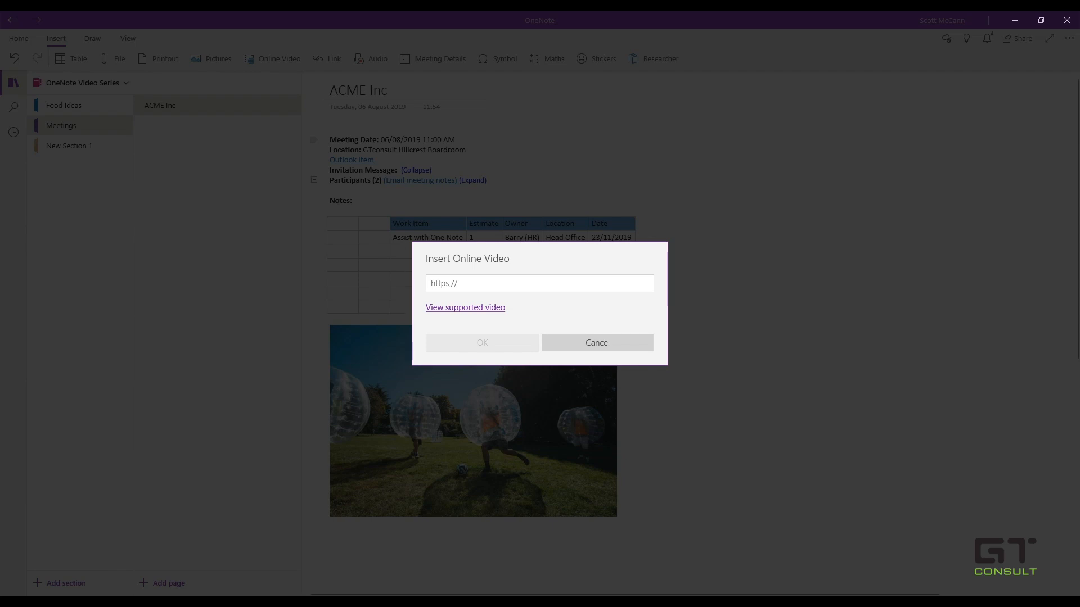
left_click(499, 284)
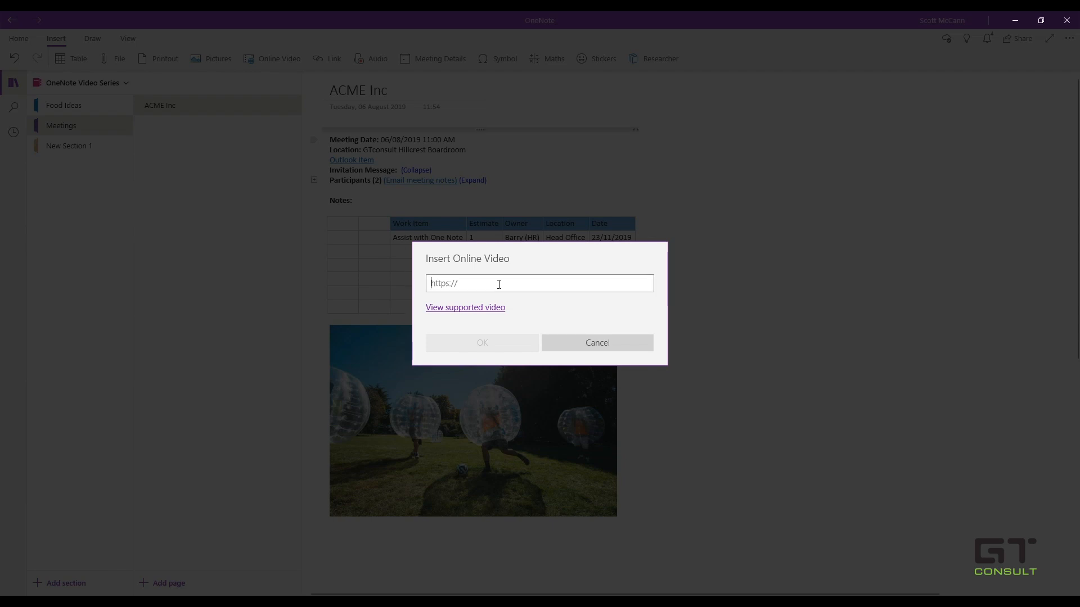
type("https://www.youtube.com/watch?v=9W1sQITyrPg&t=76s")
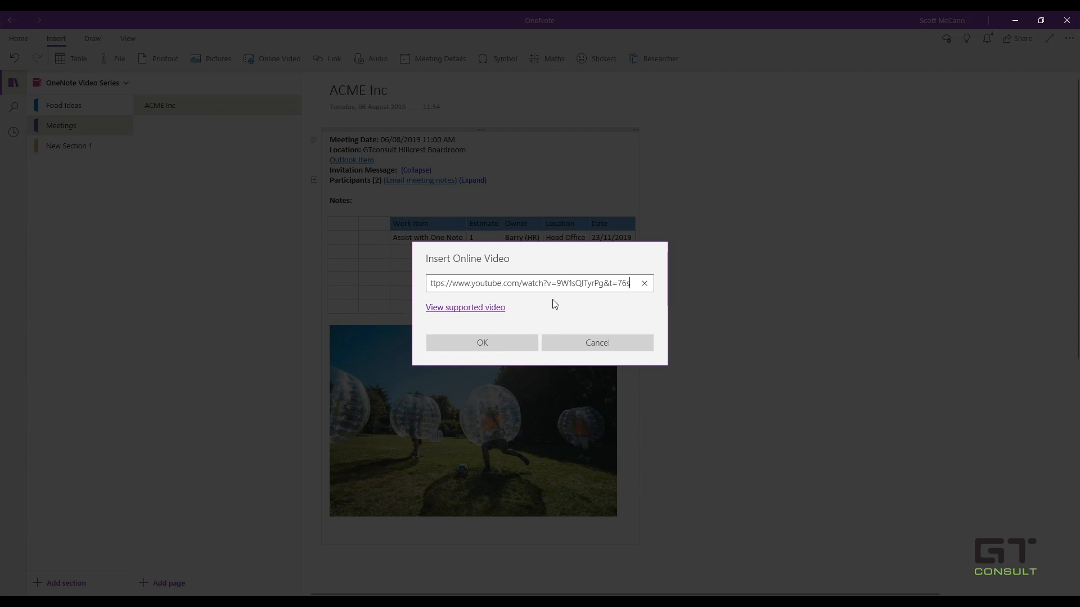
left_click(501, 337)
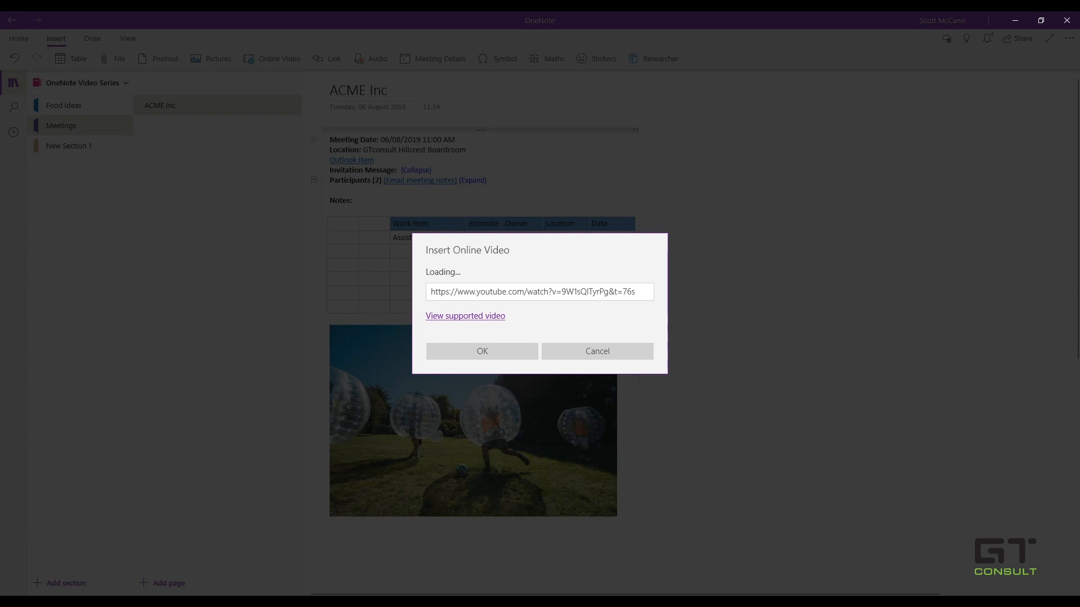
Play the embedded OneDrive productivity video briefly, pause it and return to the beginning of the ACME Inc page
scroll(703, 504, "down", 2)
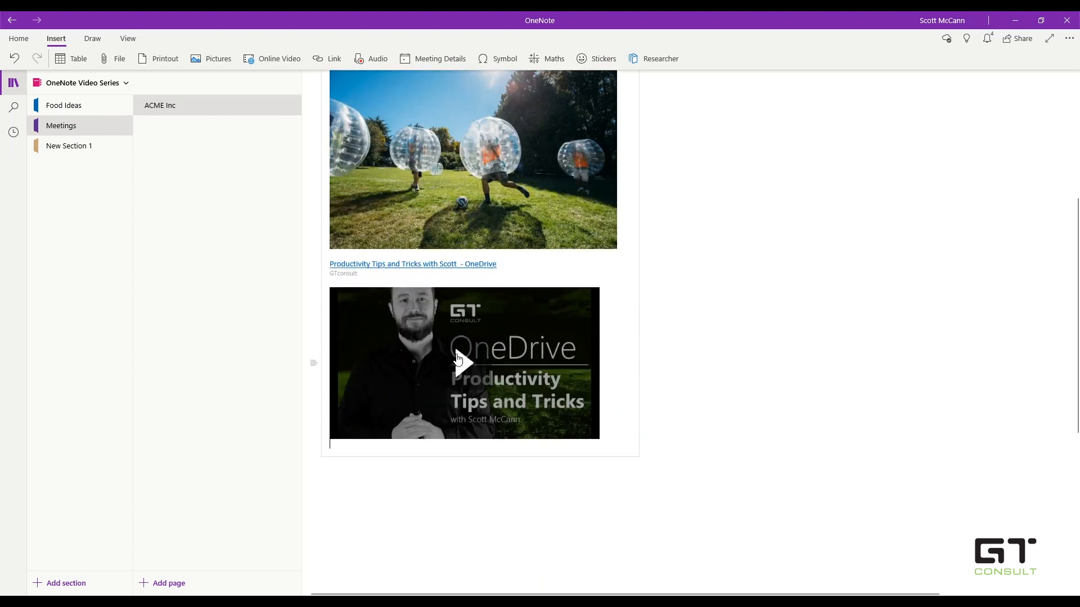
left_click(459, 360)
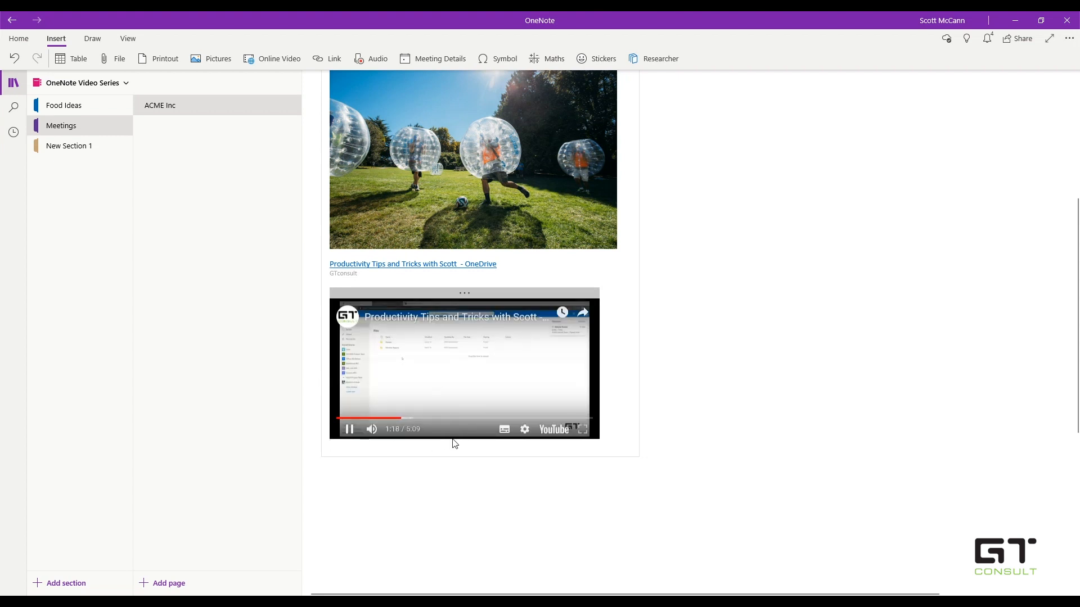
left_click(348, 426)
scroll(621, 283, "up", 2)
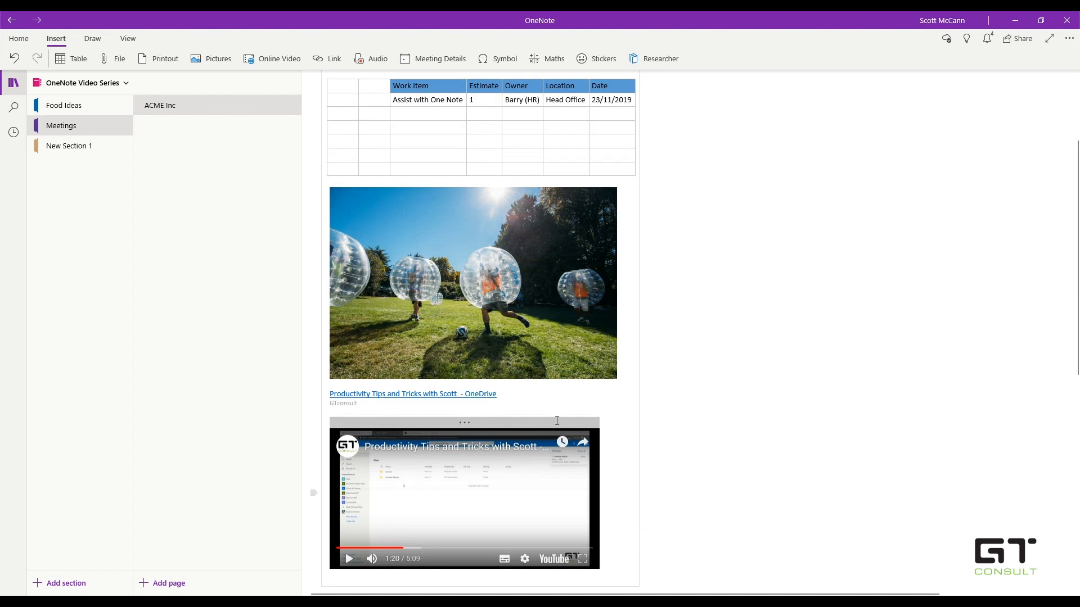
scroll(557, 420, "up", 2)
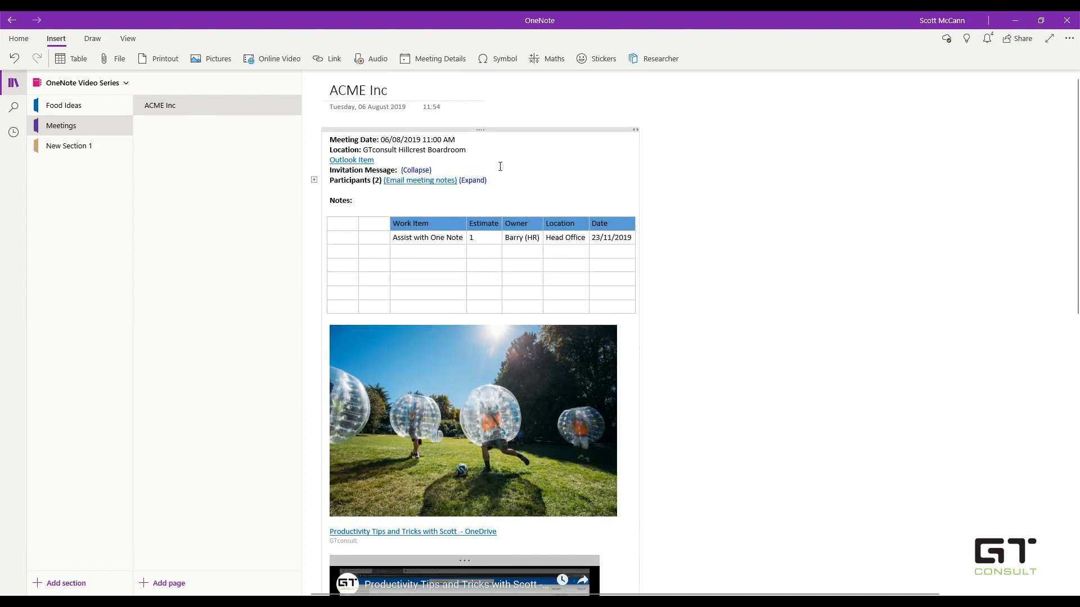
left_click(313, 65)
key("ctrl+v")
key("Return")
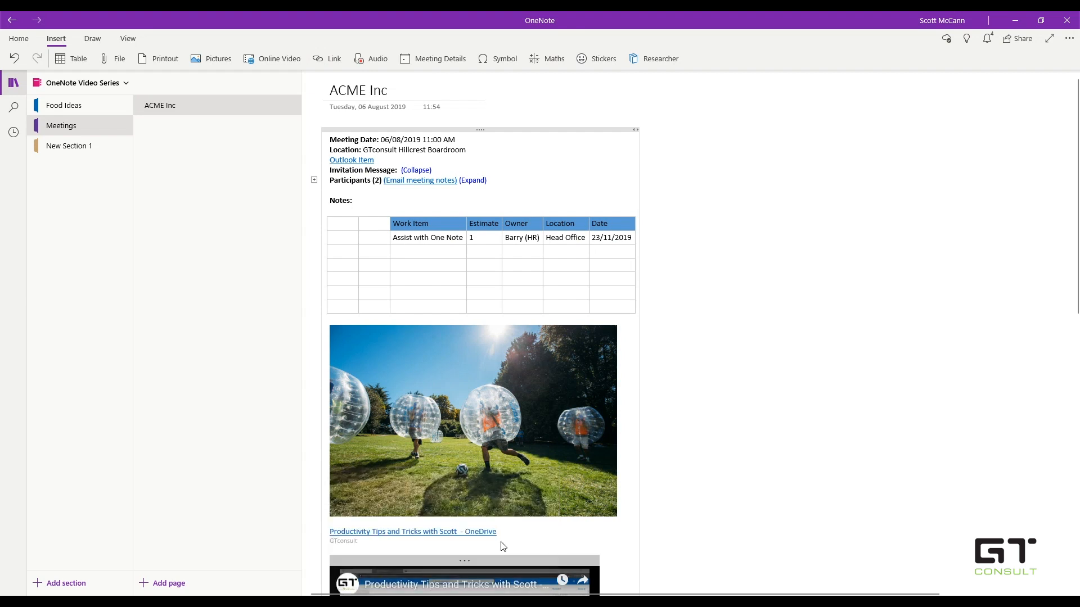
Browse the Pictures folder for a file attachment and the Documents folder for a file printout, without inserting anything
left_click(120, 61)
scroll(398, 248, "down", 2)
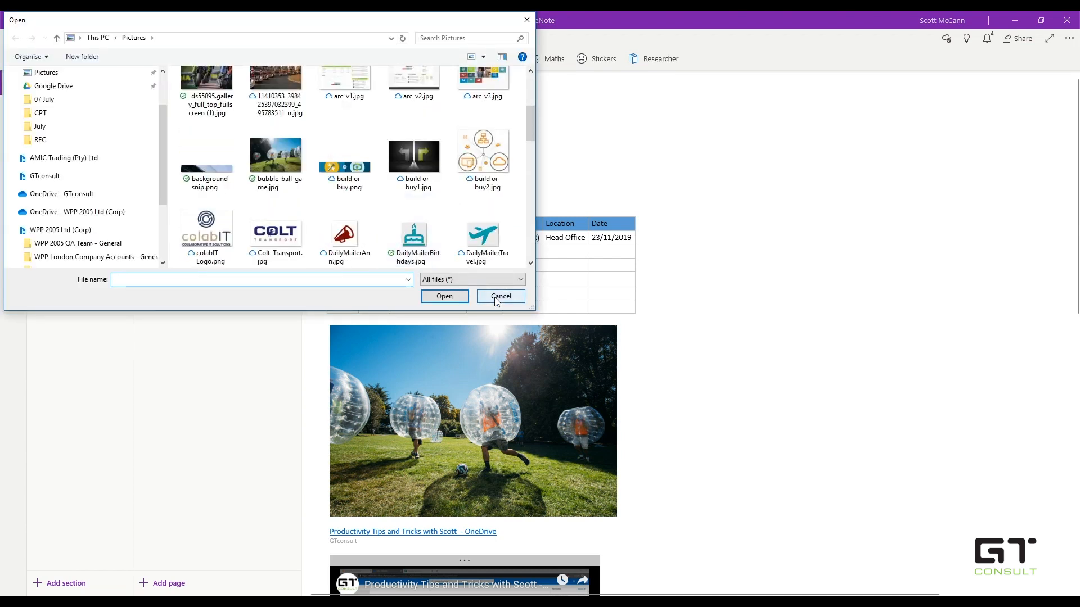
left_click(500, 297)
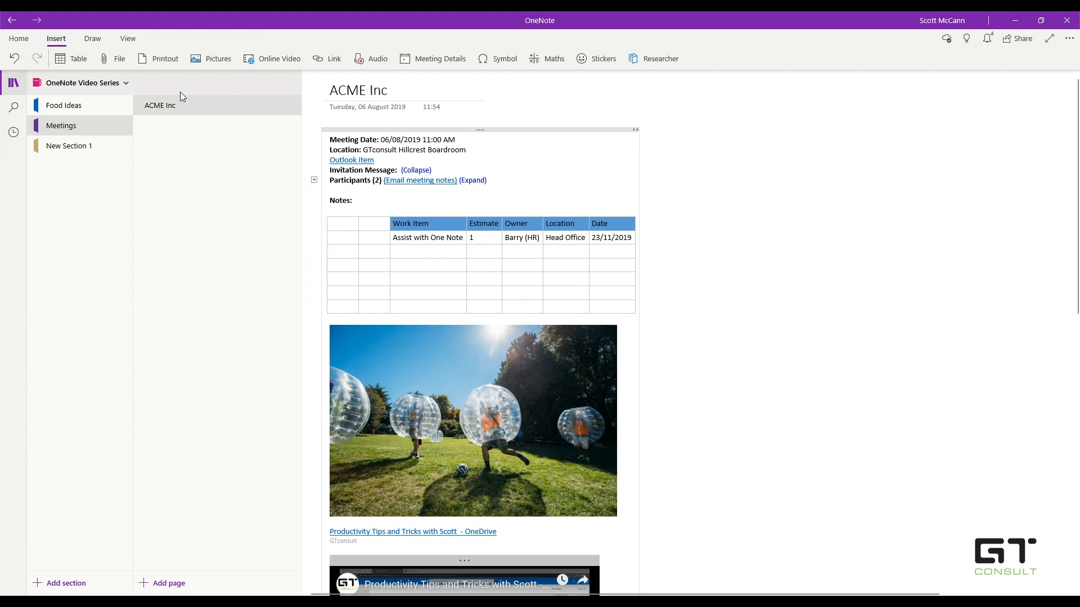
left_click(155, 63)
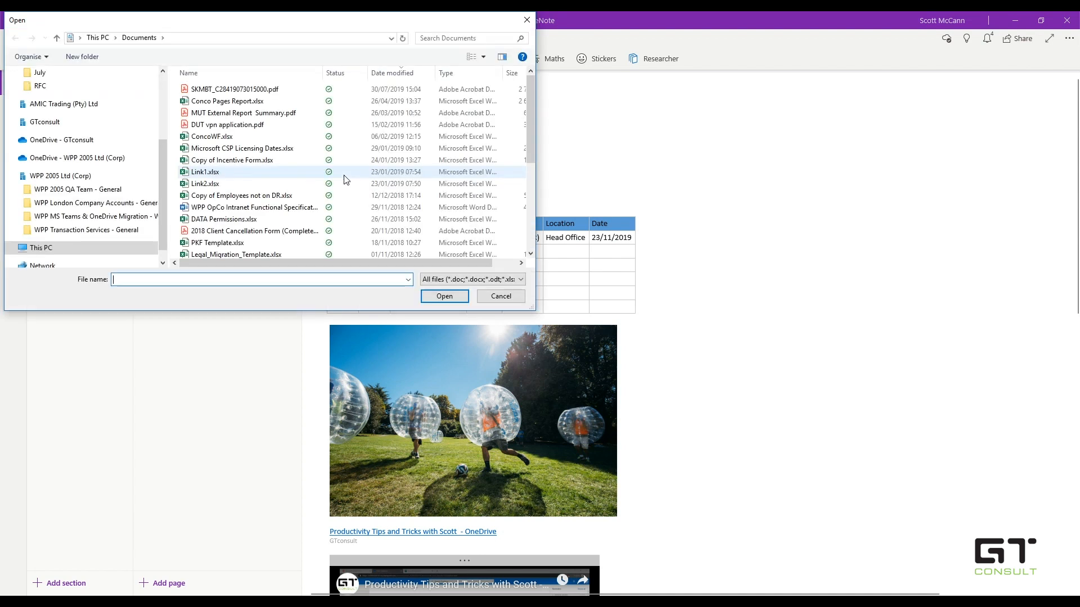
left_click(498, 297)
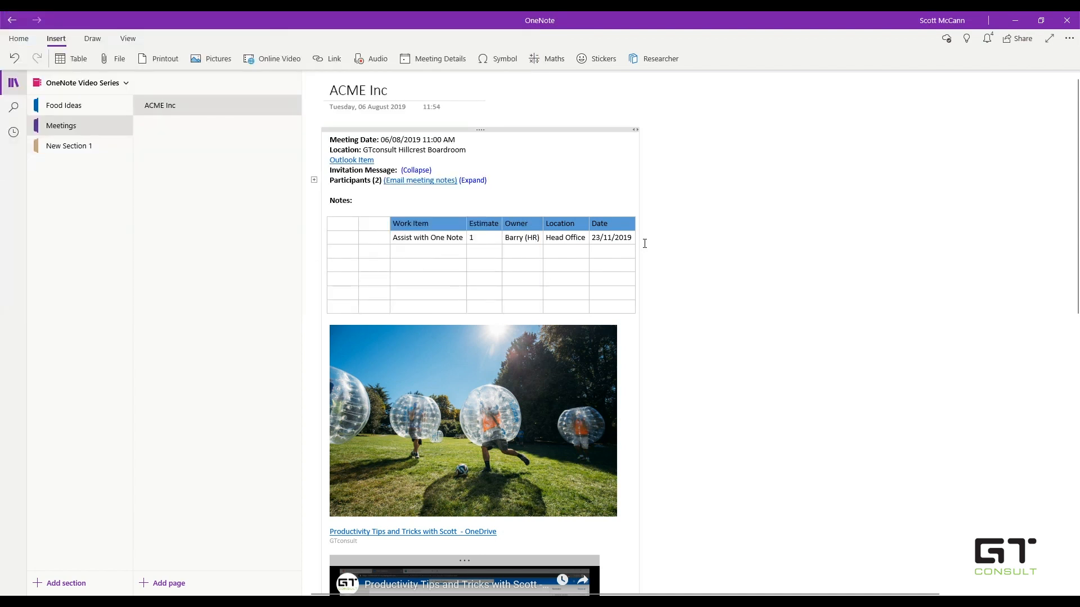
left_click(673, 226)
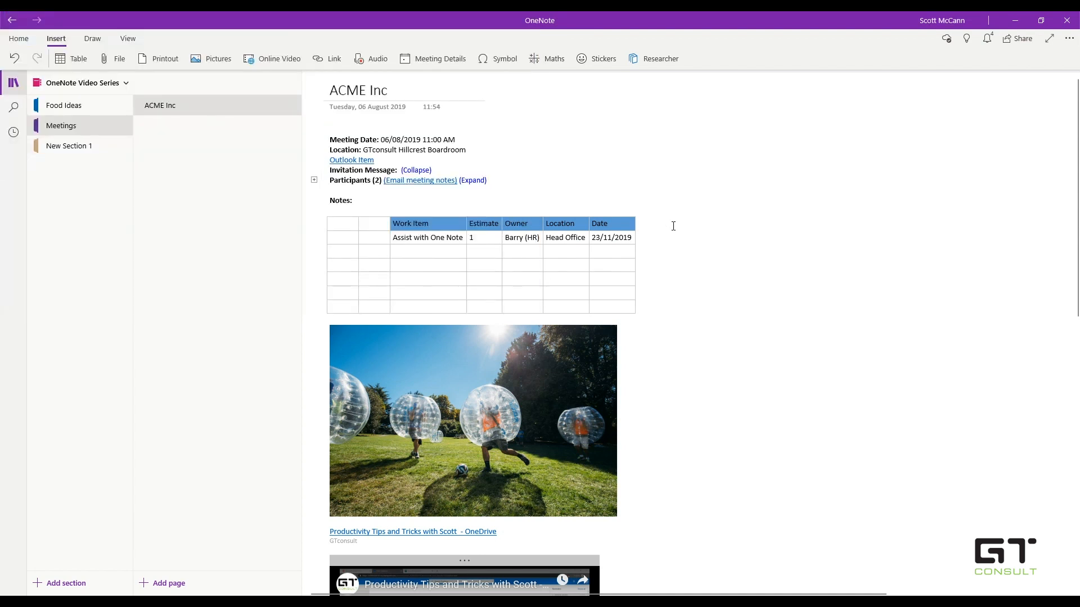